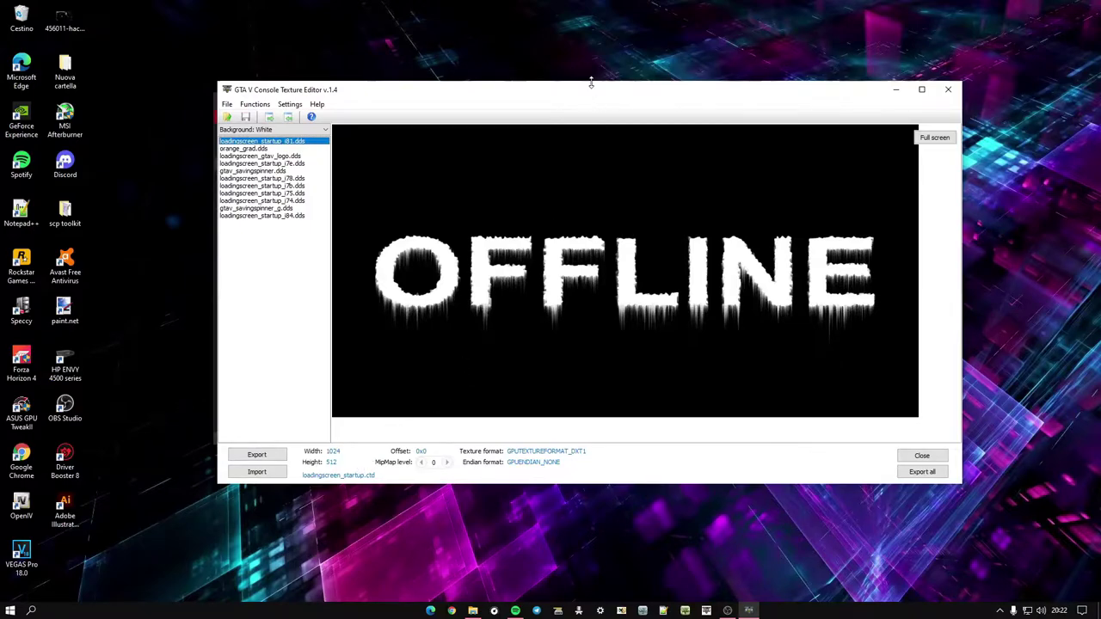
Preview the 456011-hacking-Anonymous-V_for_Vendetta-748x421 image from the desktop and close the viewer
click(66, 30)
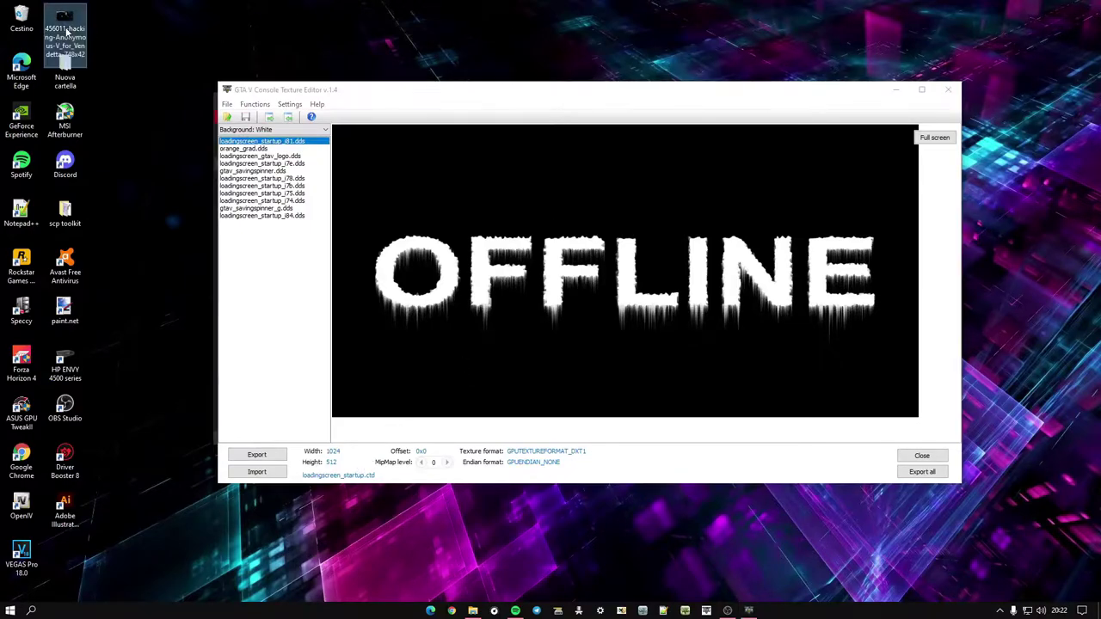
double_click(66, 30)
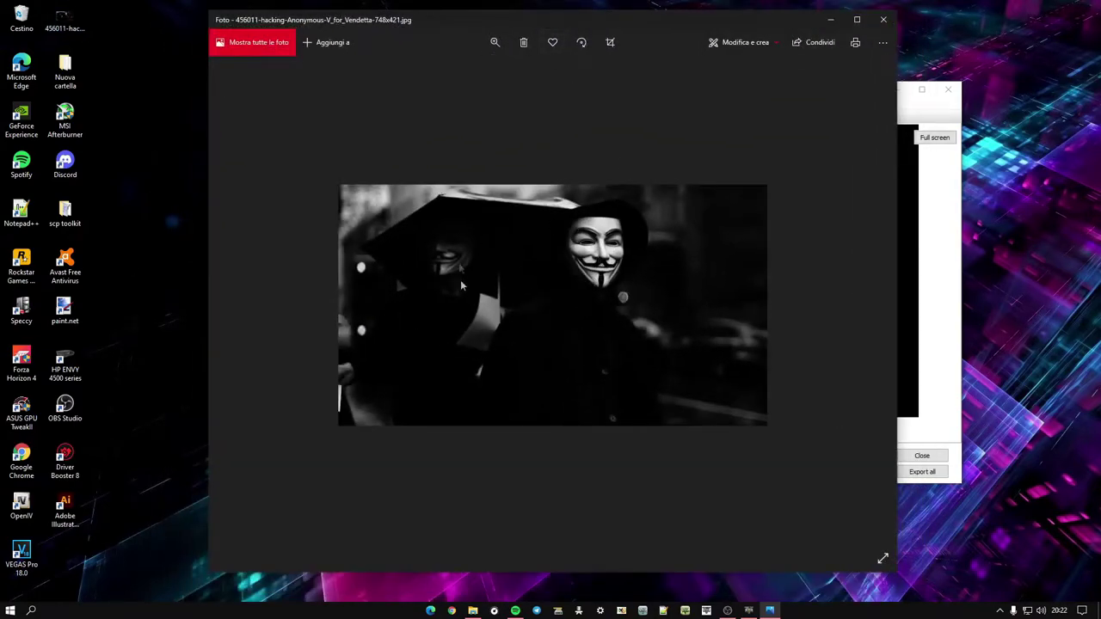
click(883, 19)
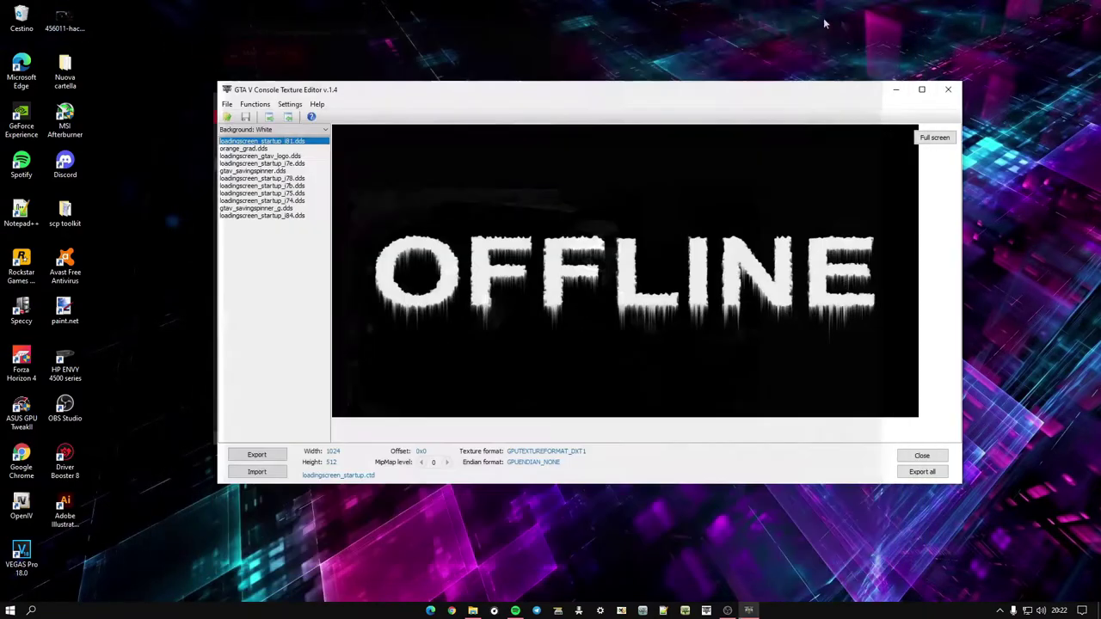
Open the desktop image 456011-hacking-Anonymous-V_for_Vendetta-748x421.jpg in paint.net and move its window aside
click(75, 19)
right_click(75, 19)
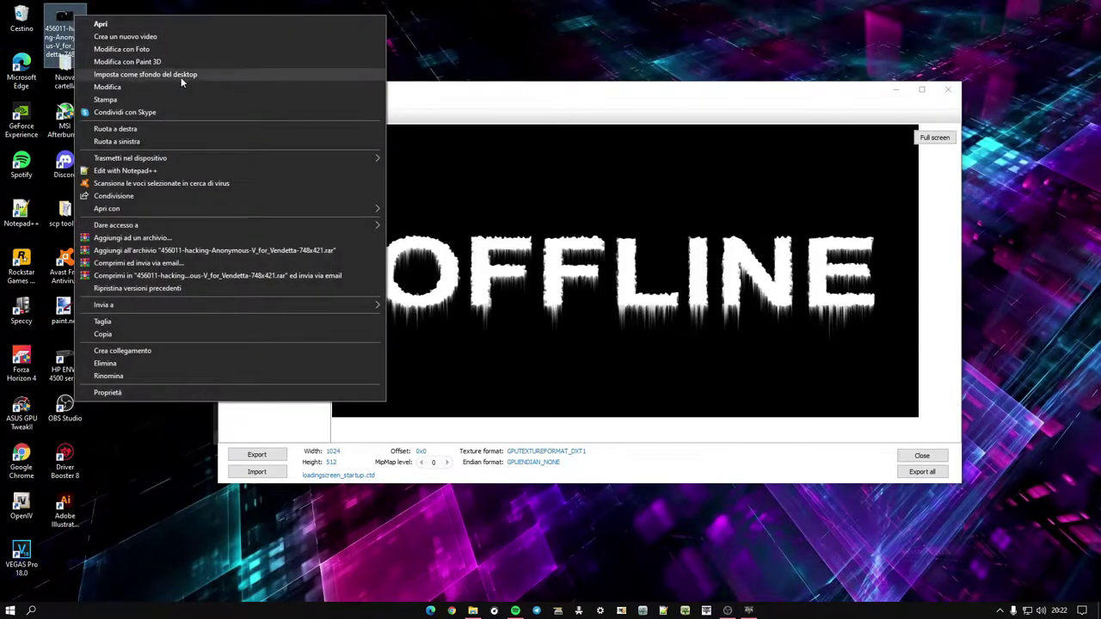
mouse_move(340, 212)
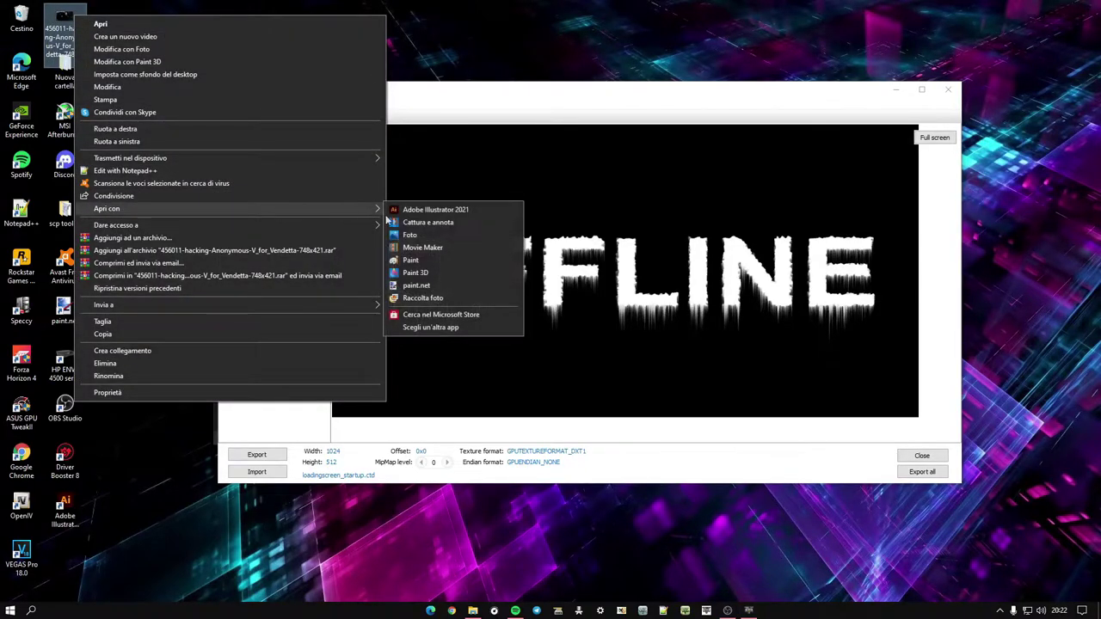
click(416, 286)
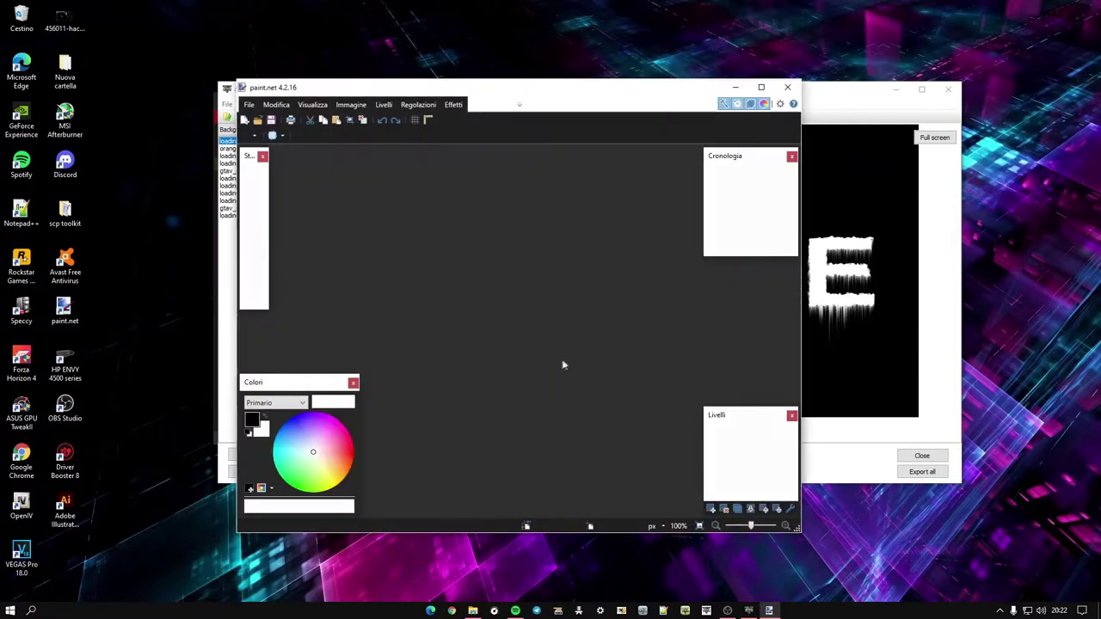
drag(558, 92, 718, 90)
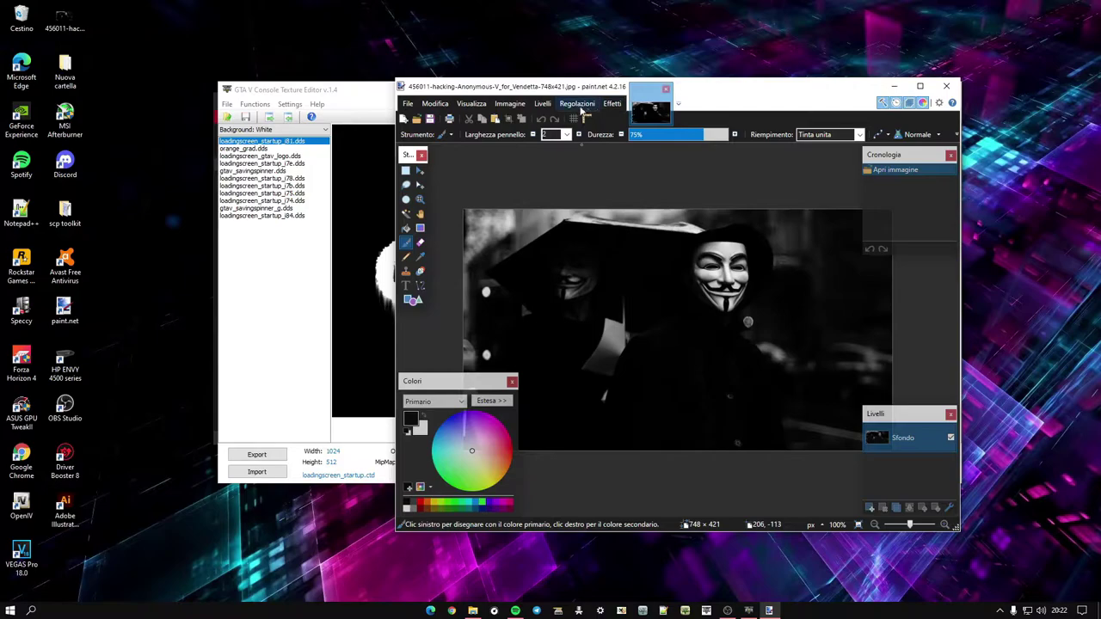
Resize the image to 1024 pixels wide and 512 pixels high
click(509, 103)
click(527, 133)
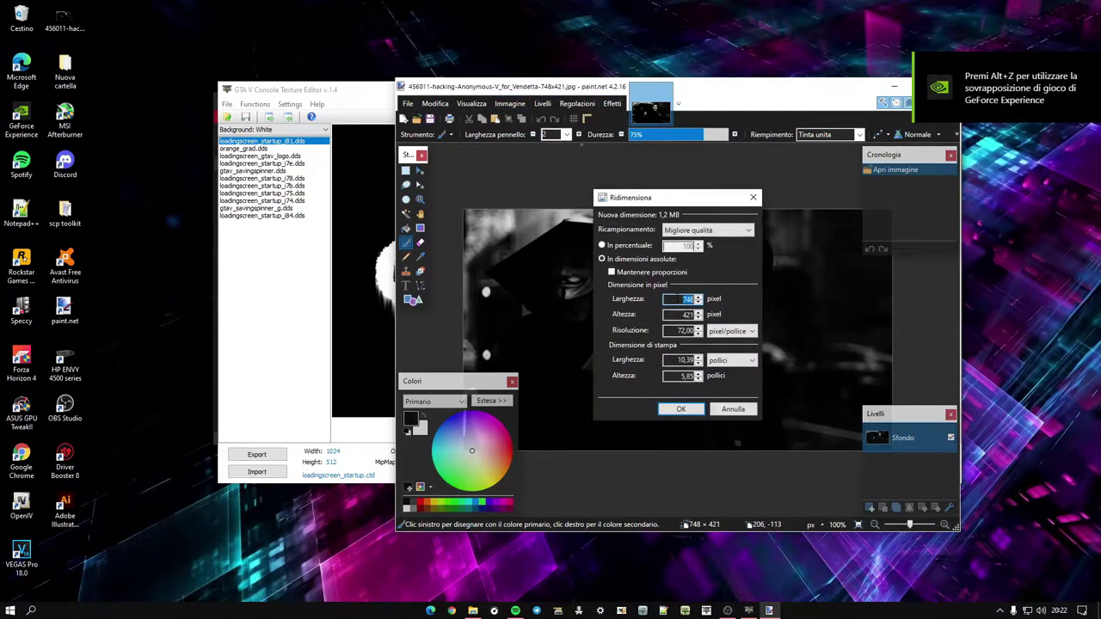
text(1024)
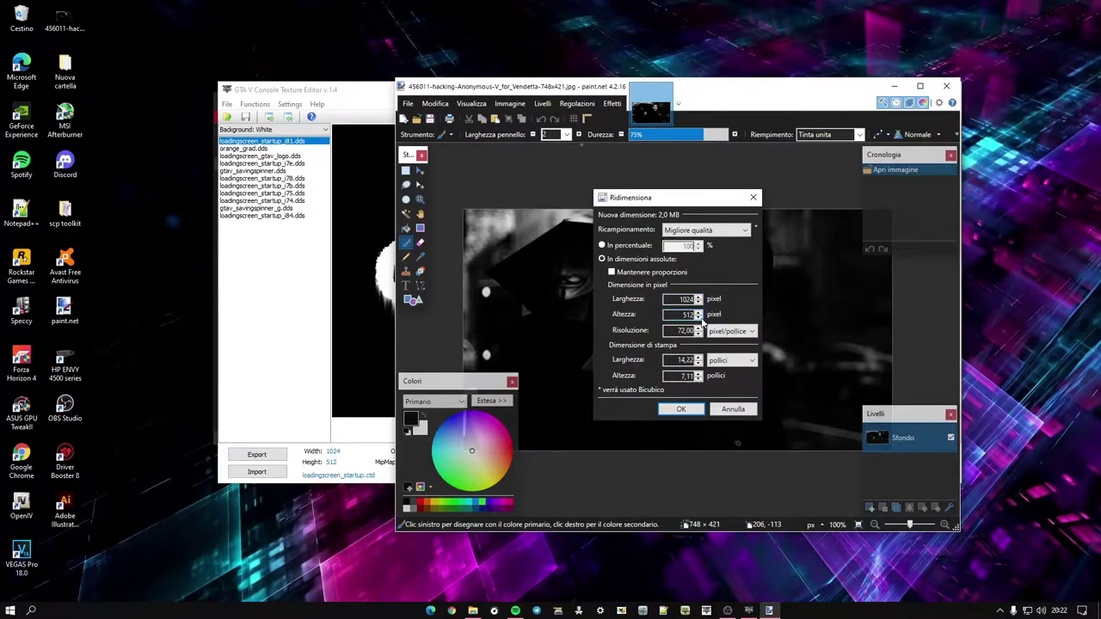
key(Return)
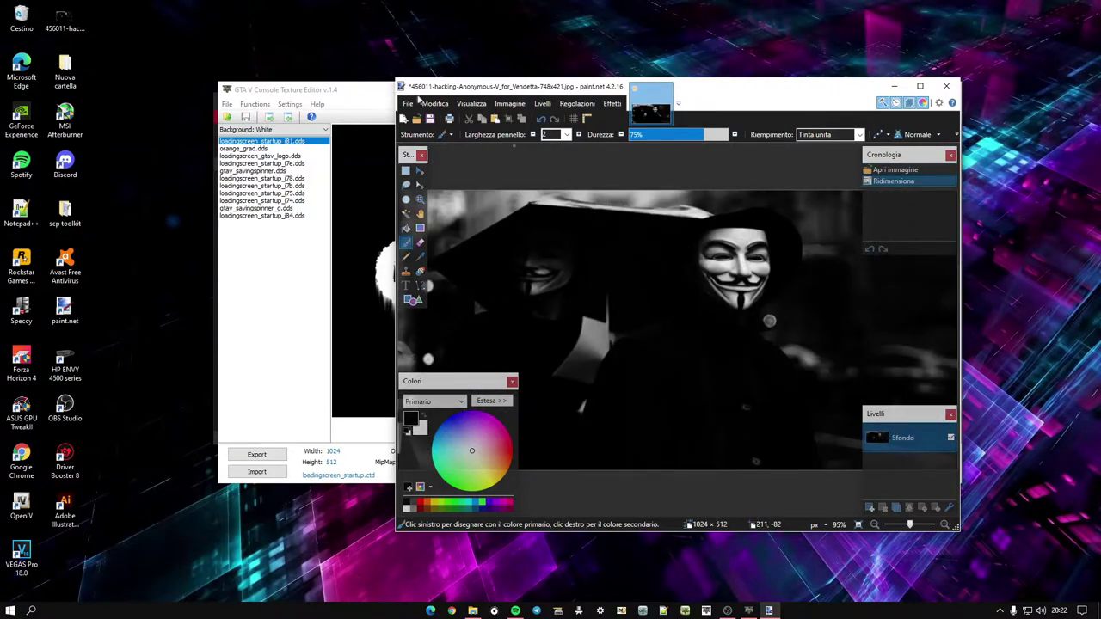
Save the resized image to the Desktop under its existing name in DirectDraw Surface (DDS) format
click(409, 104)
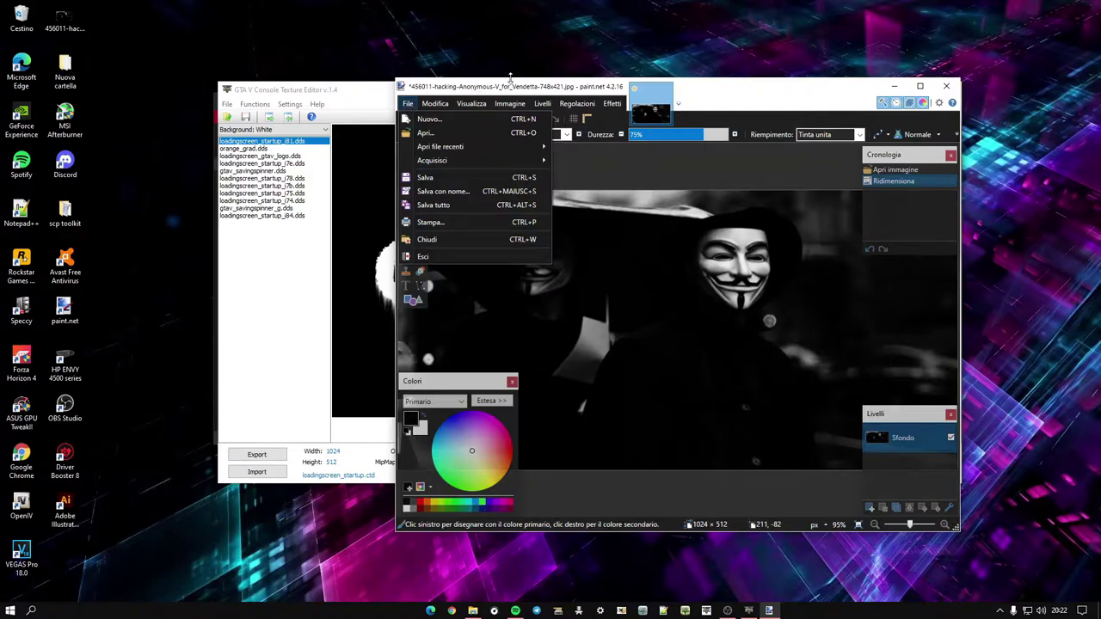
click(555, 88)
mouse_move(705, 95)
mouse_down()
mouse_move(847, 142)
mouse_move(709, 305)
mouse_move(654, 486)
mouse_move(669, 100)
mouse_up()
click(378, 114)
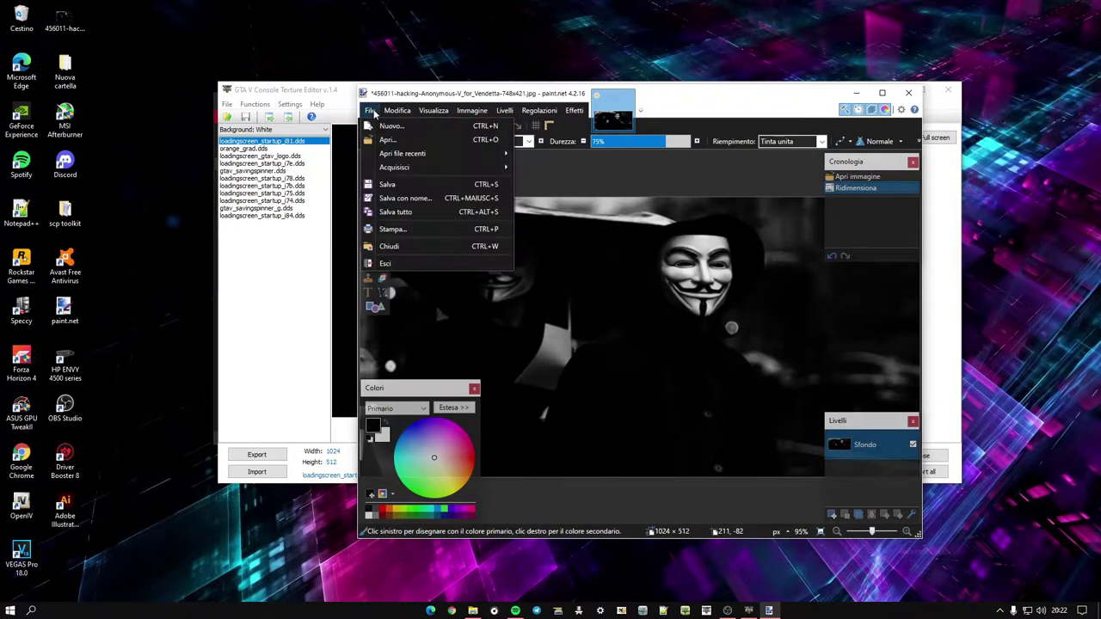
click(389, 197)
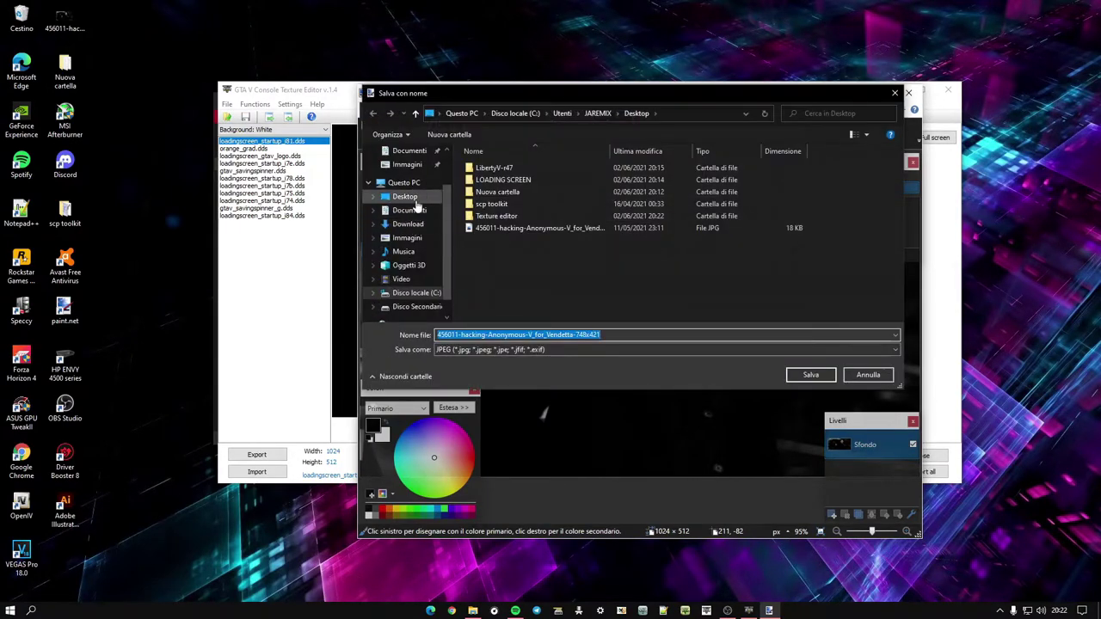
click(415, 199)
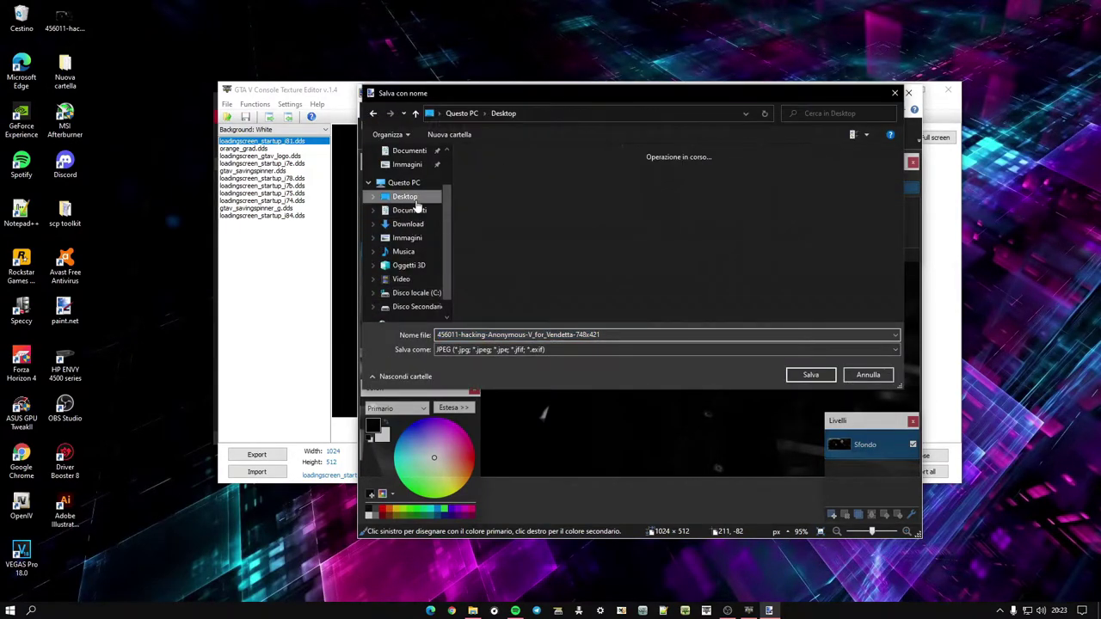
click(505, 349)
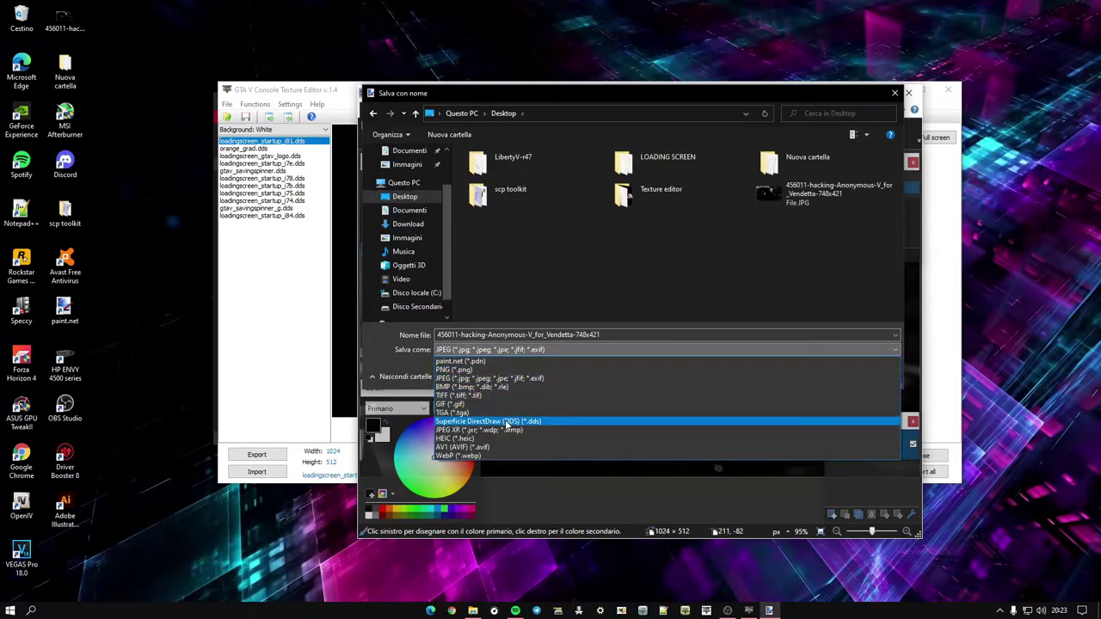
click(506, 420)
click(808, 375)
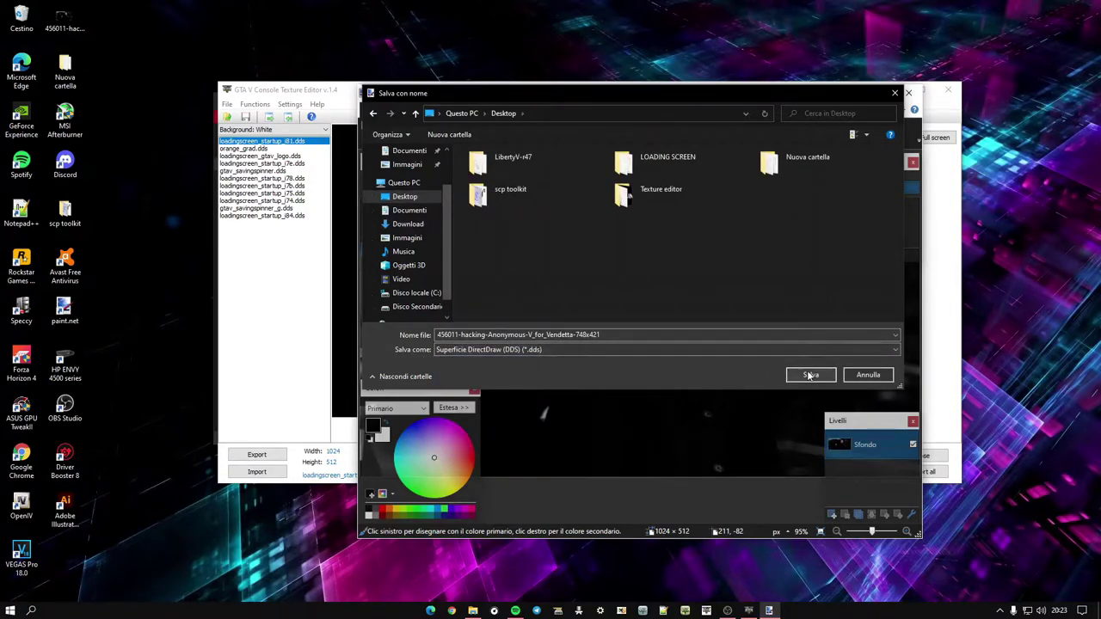
Set the DDS compression to BC1 (Linear, DXT1), complete the save and close paint.net
click(539, 232)
click(523, 236)
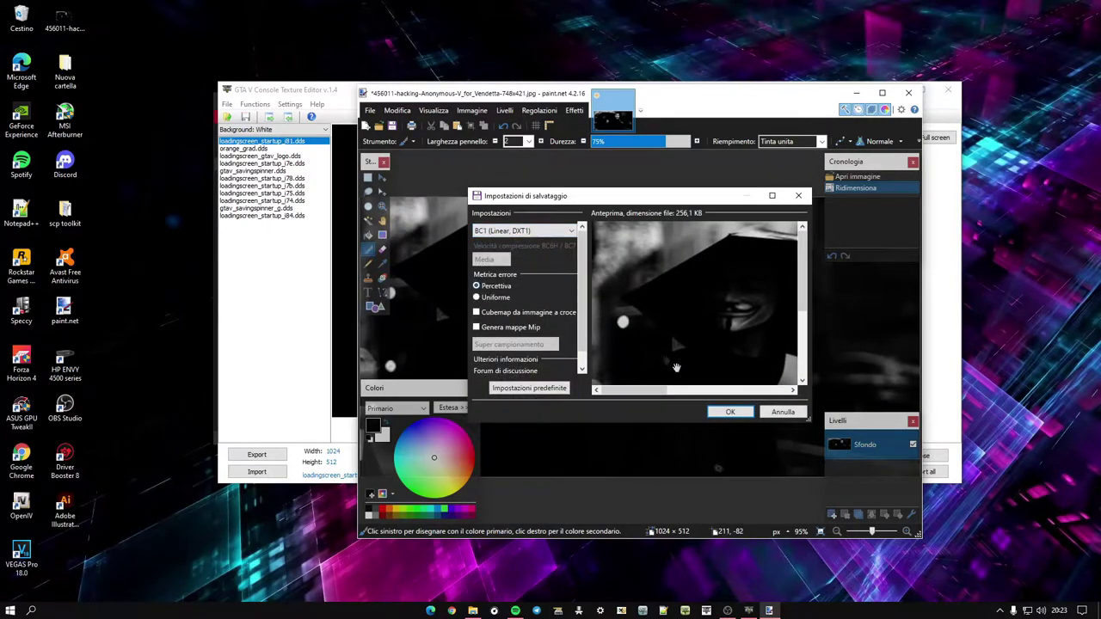
click(729, 412)
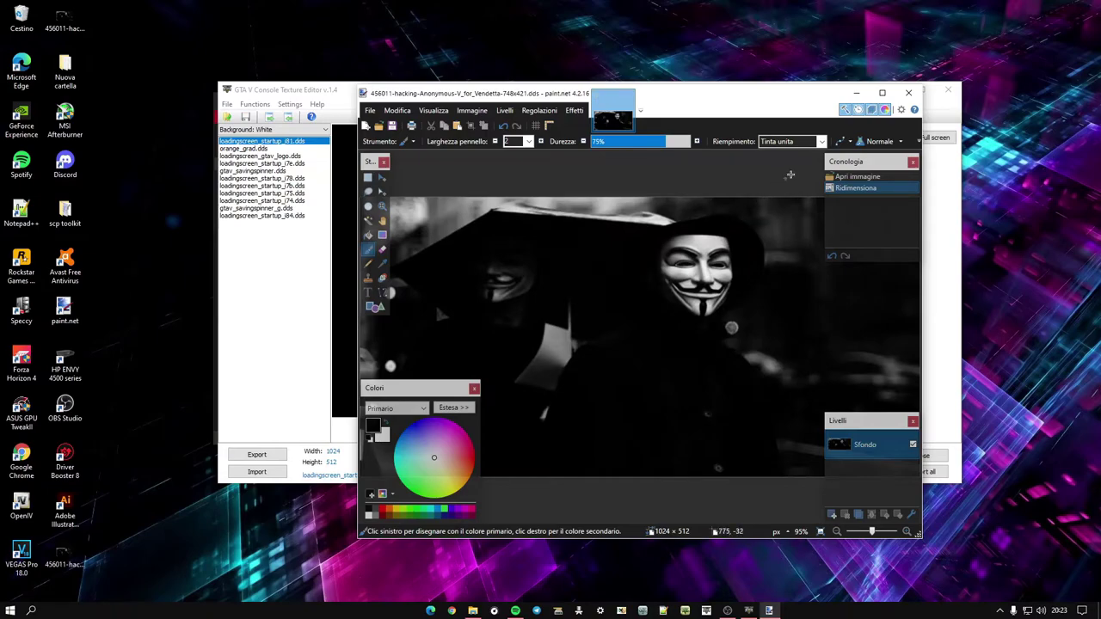
click(908, 92)
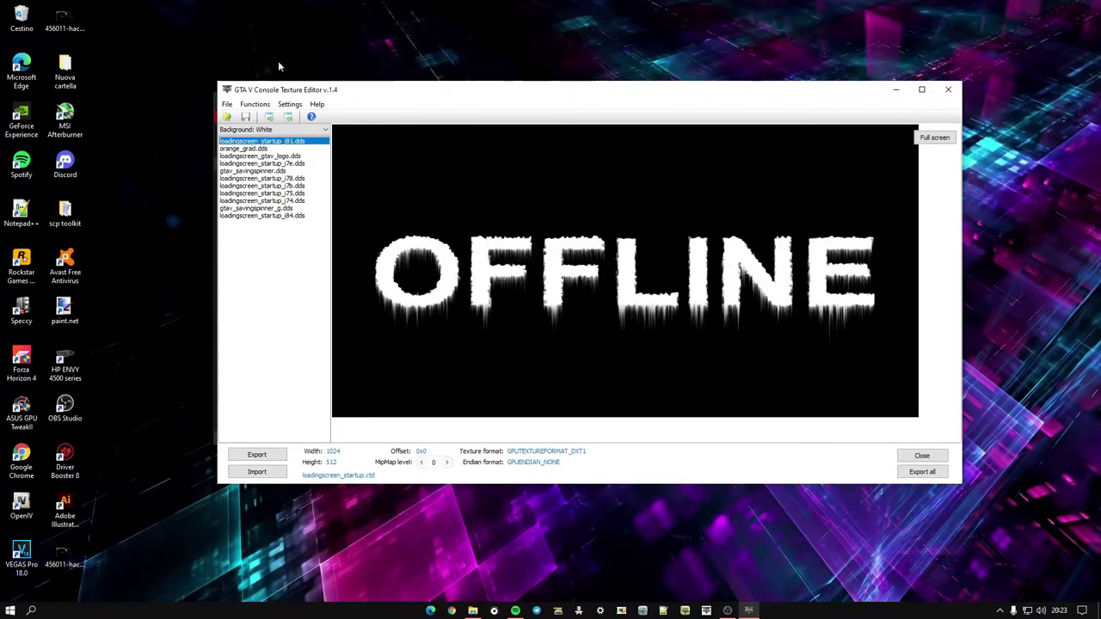
Select the new DDS file on the desktop and move it to the free area above the texture editor window
right_click(147, 57)
click(233, 91)
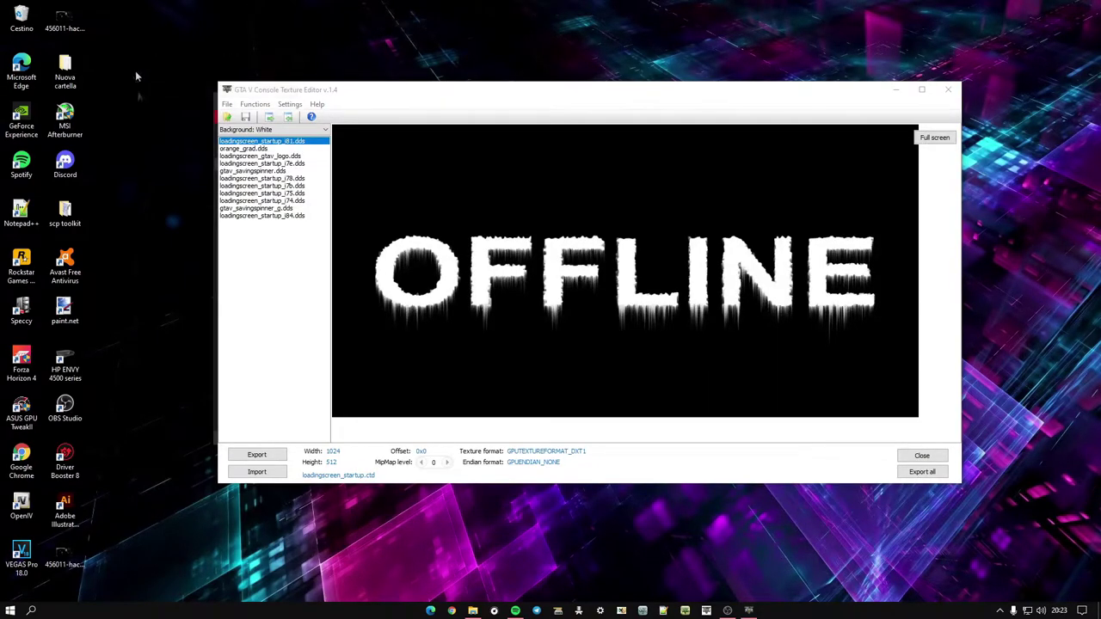
click(65, 557)
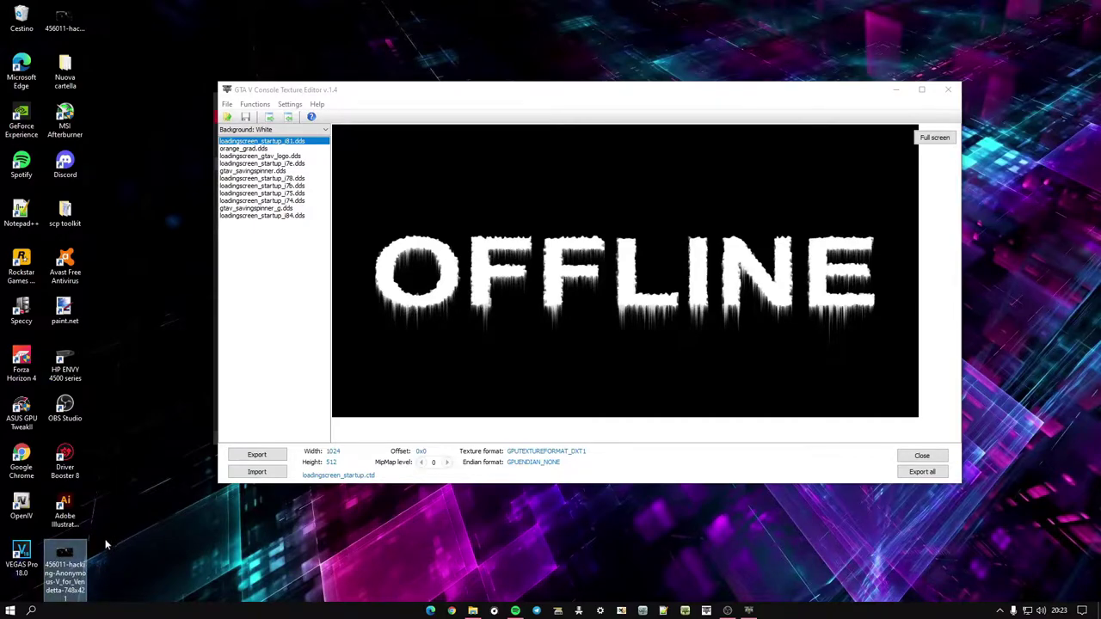
mouse_move(58, 561)
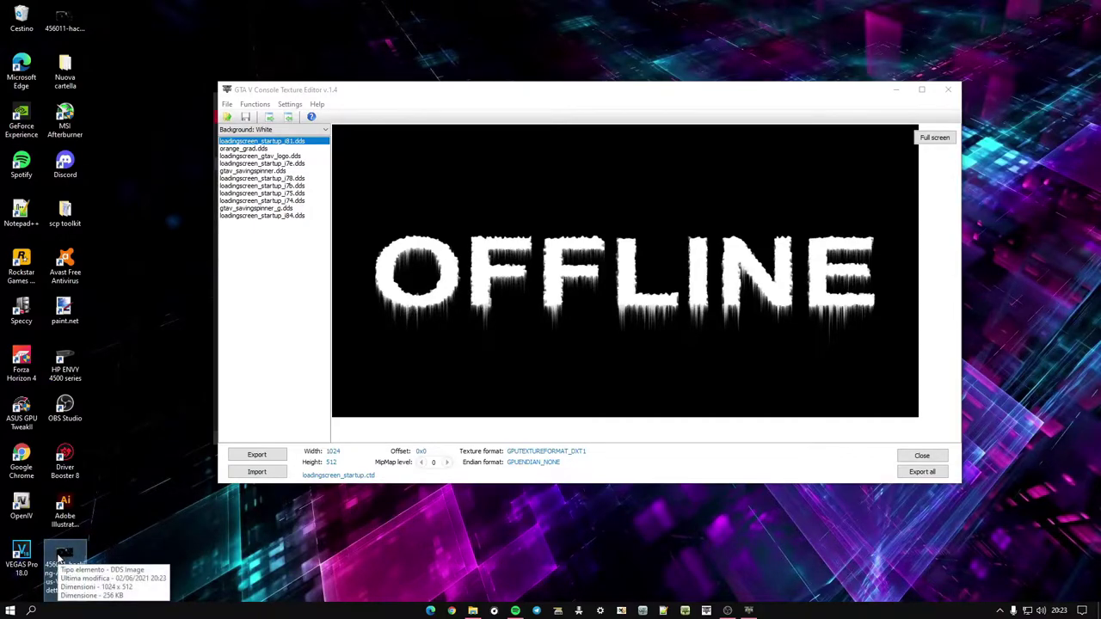
drag(148, 160, 420, 55)
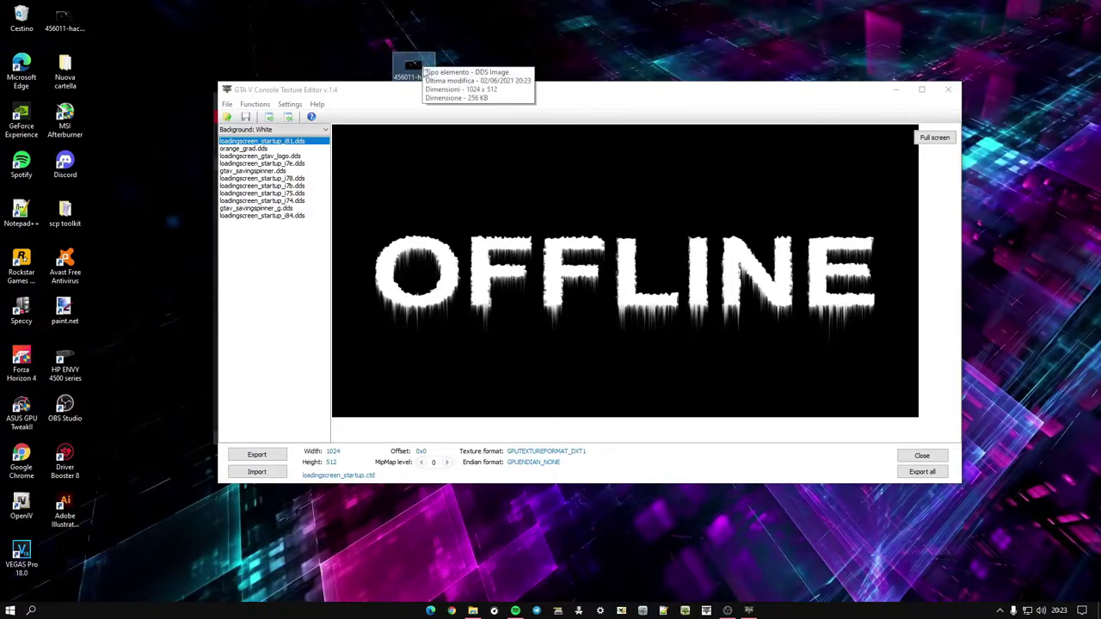
Replace the loadingscreen_startup_i81.dds texture by importing the Anonymous DDS image from the Desktop
click(296, 143)
click(269, 471)
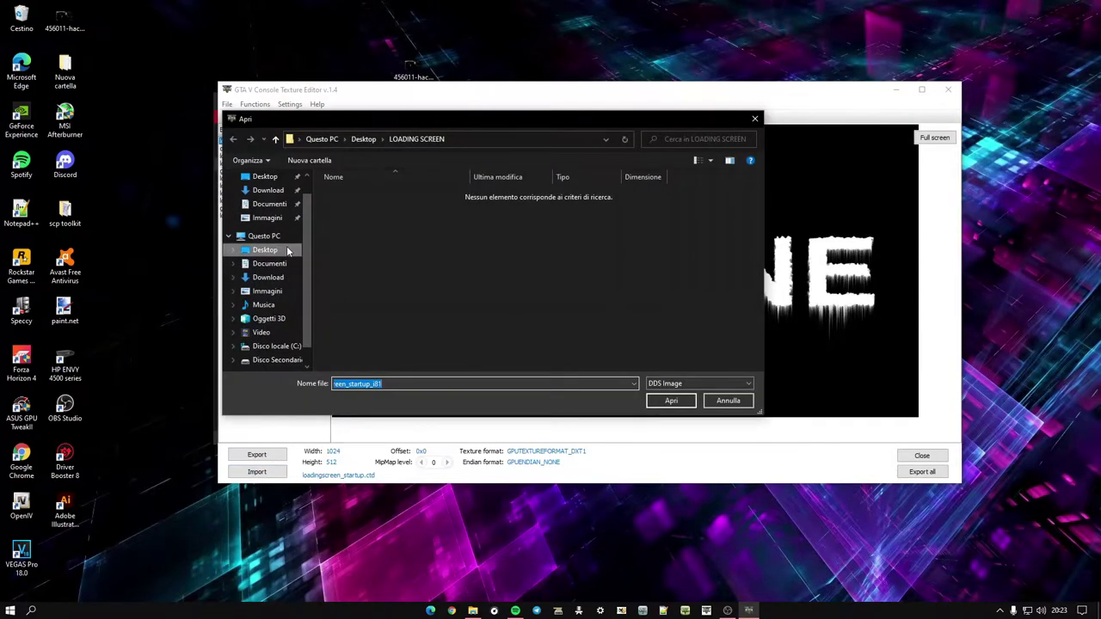
click(267, 249)
click(673, 228)
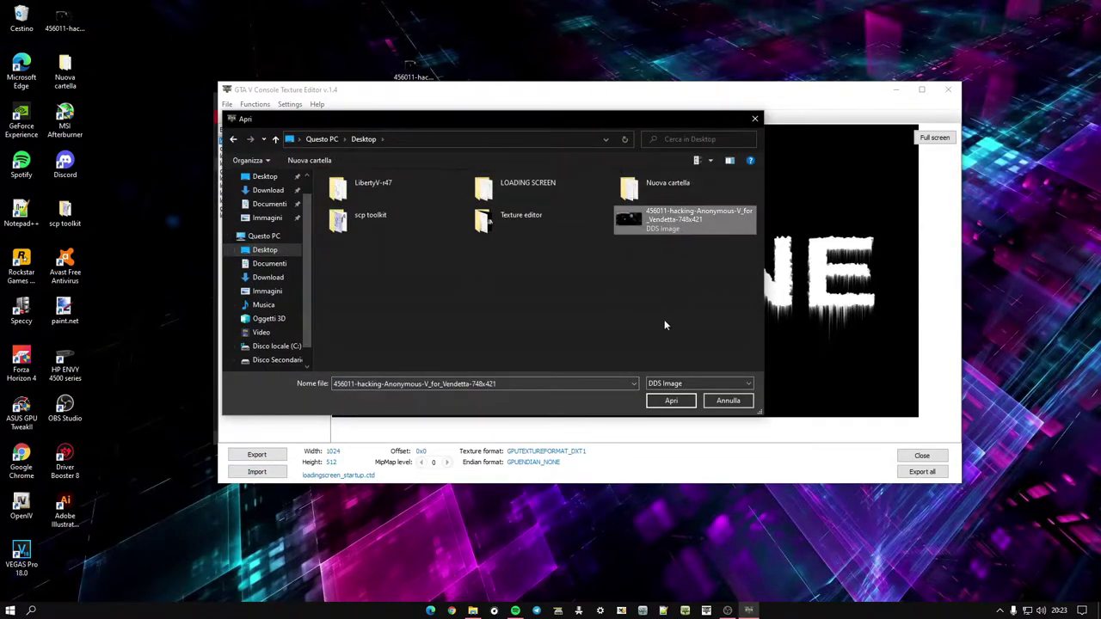
click(671, 400)
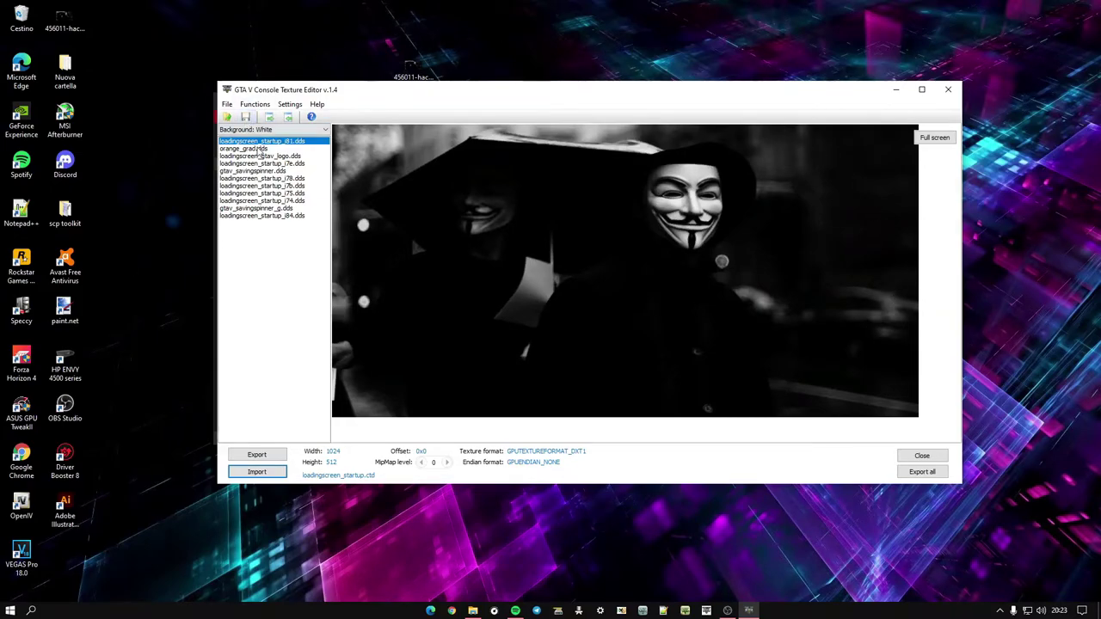
Look through the other textures in the dictionary, from orange_grad.dds to gtav_savingspinner_g.dds
click(259, 150)
click(260, 156)
click(260, 163)
click(259, 172)
click(258, 178)
click(258, 186)
click(257, 192)
click(256, 200)
click(255, 208)
Replace the loadingscreen_startup_i84.dds texture with the Anonymous DDS image from the Desktop
click(256, 215)
click(249, 469)
click(683, 219)
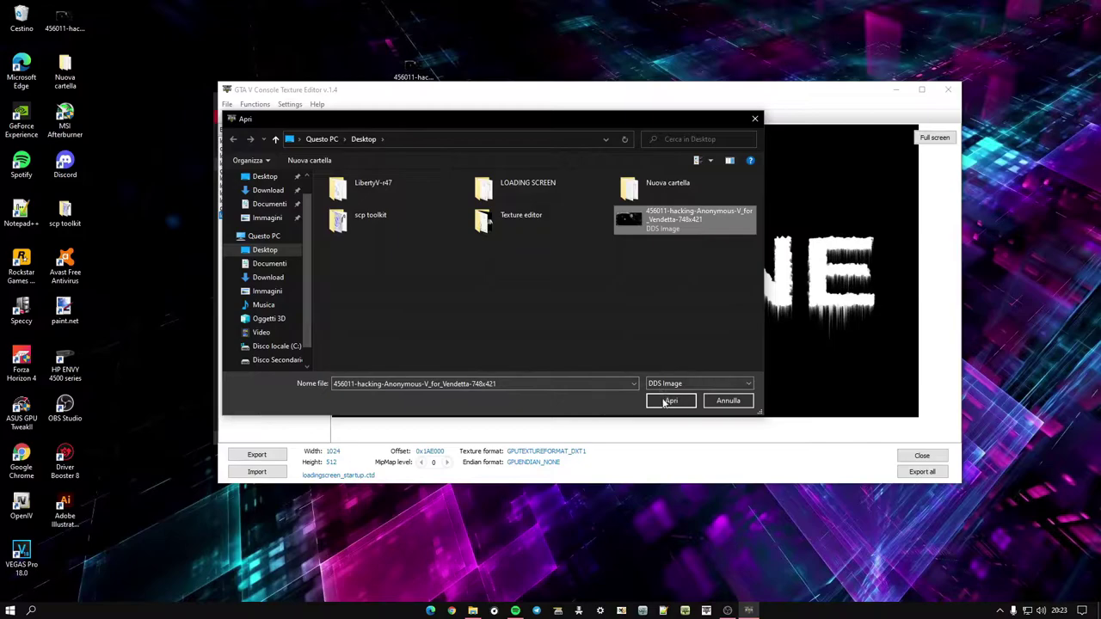
click(669, 400)
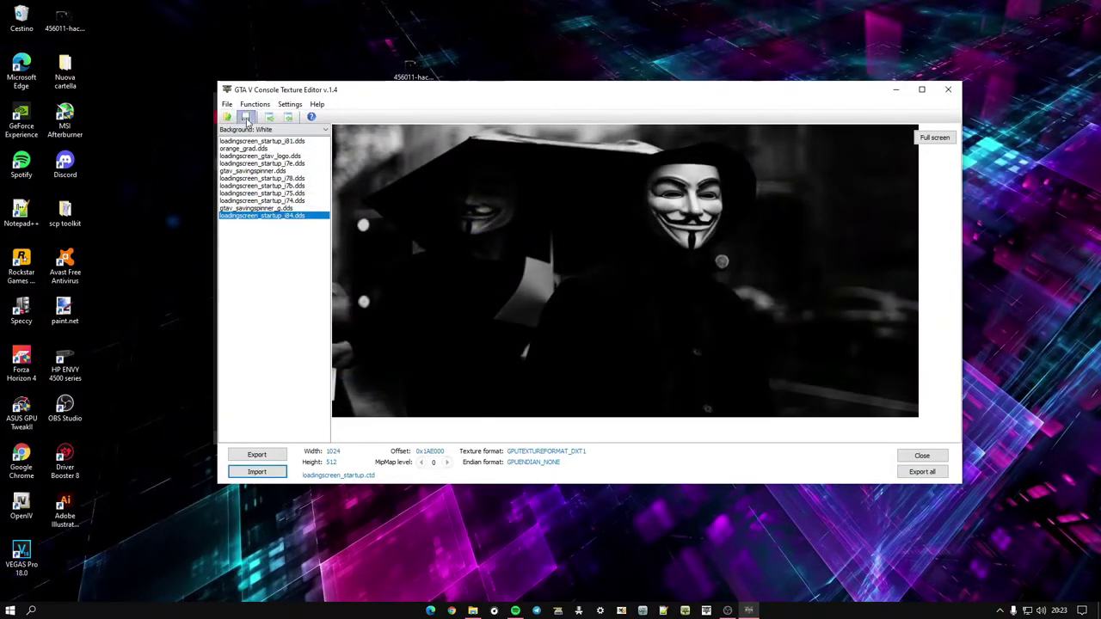
Save and close the startup texture dictionary, and open loadingscreen0.ctd from the LOADING SCREEN folder
click(227, 104)
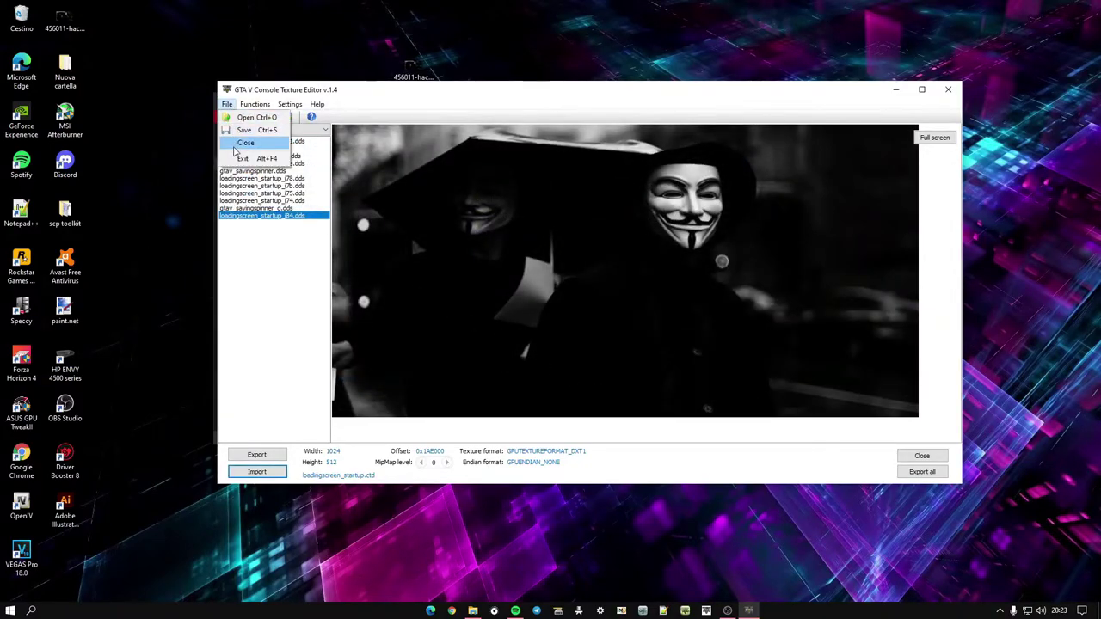
click(228, 126)
click(228, 118)
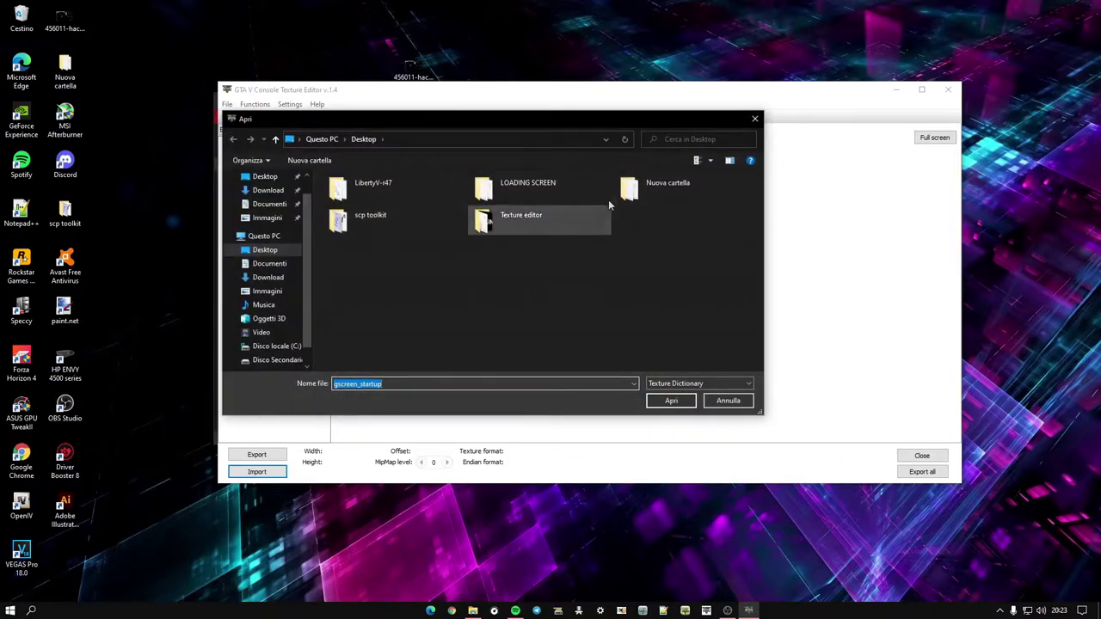
double_click(533, 185)
click(523, 207)
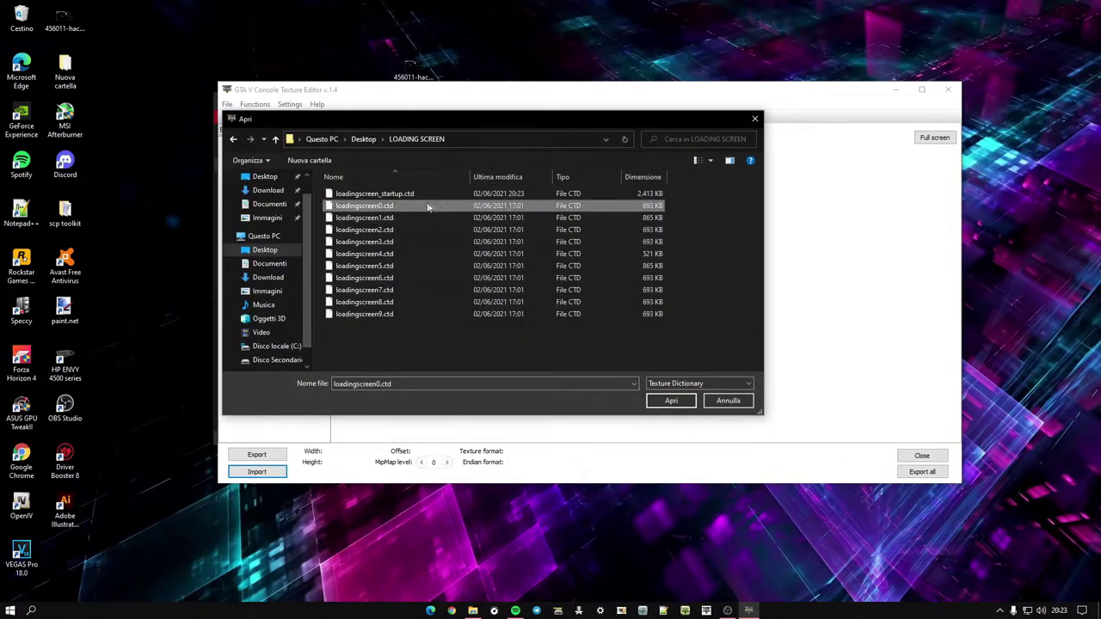
click(671, 401)
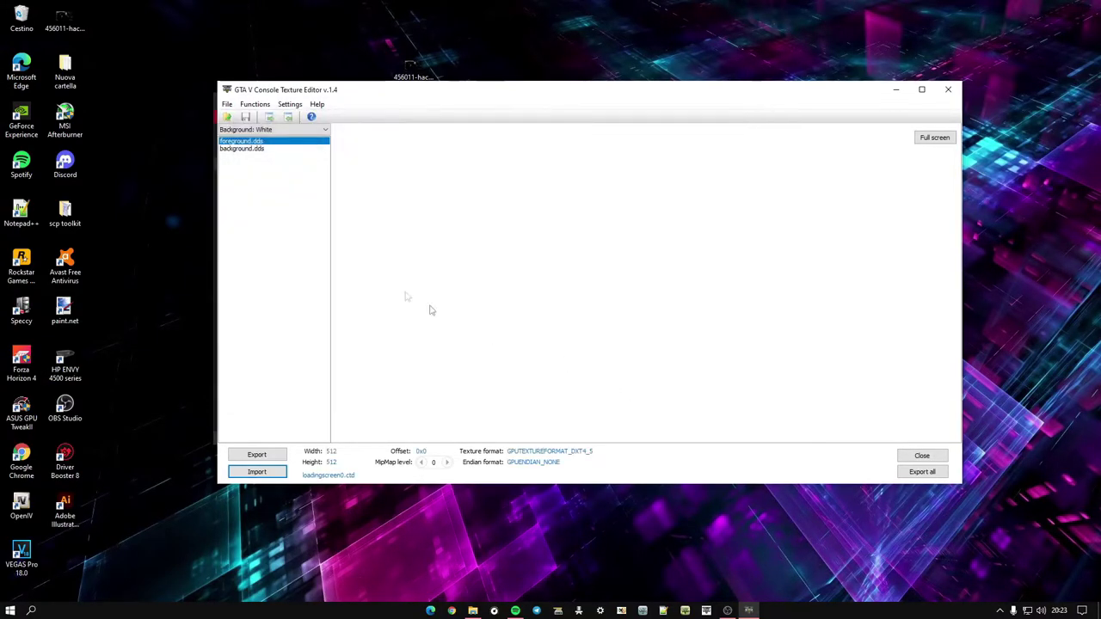
Replace the background.dds texture of loadingscreen0.ctd by importing the Anonymous DDS image from the Desktop
click(278, 150)
click(256, 470)
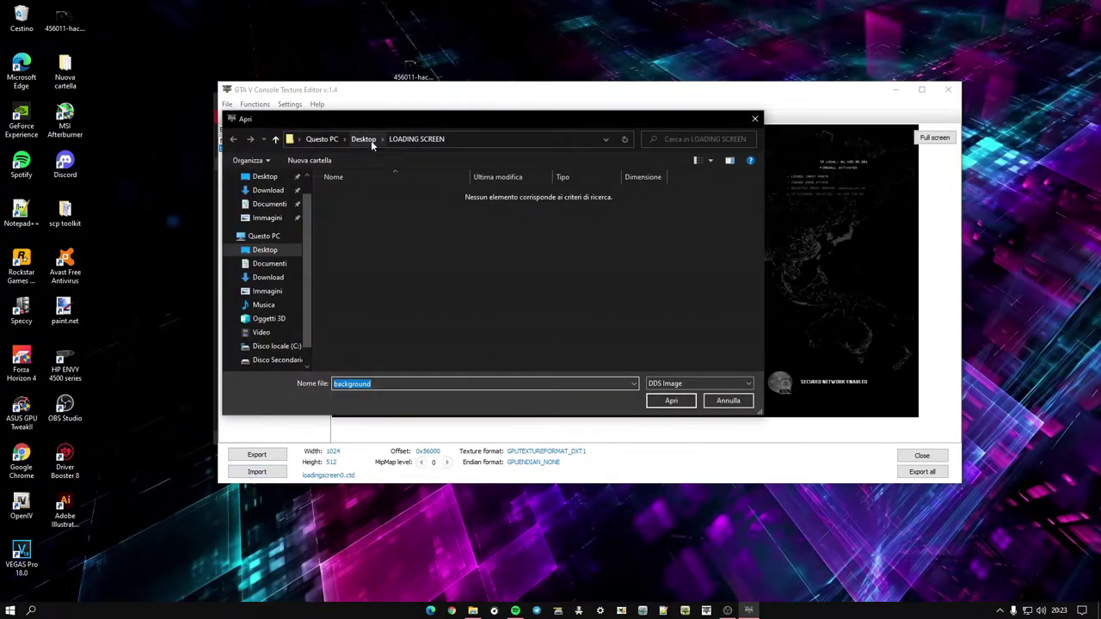
click(363, 139)
click(683, 219)
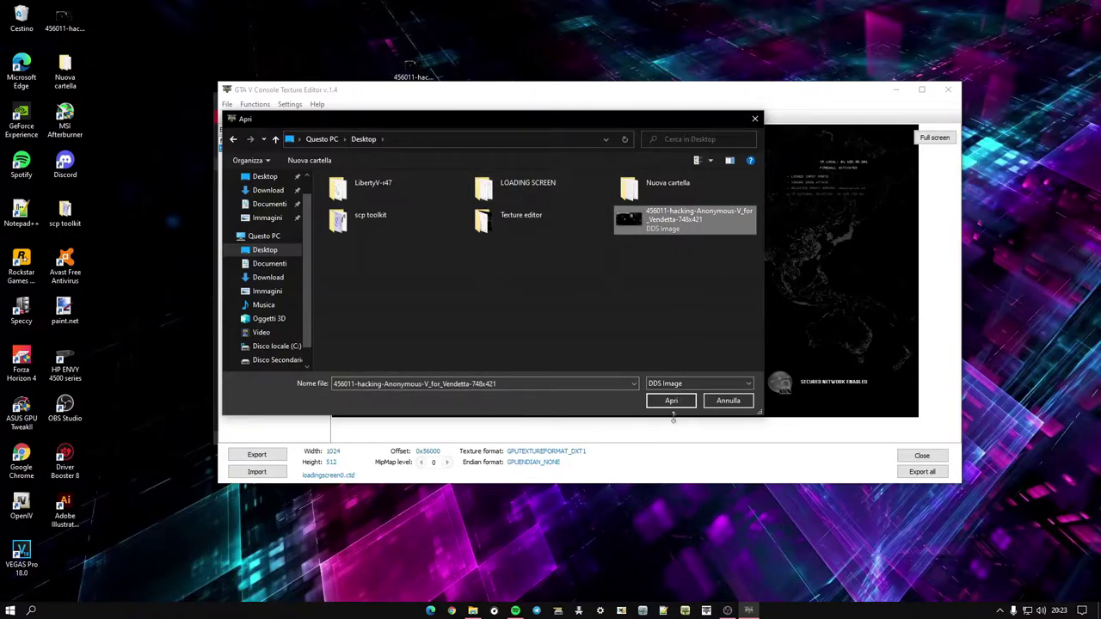
click(669, 402)
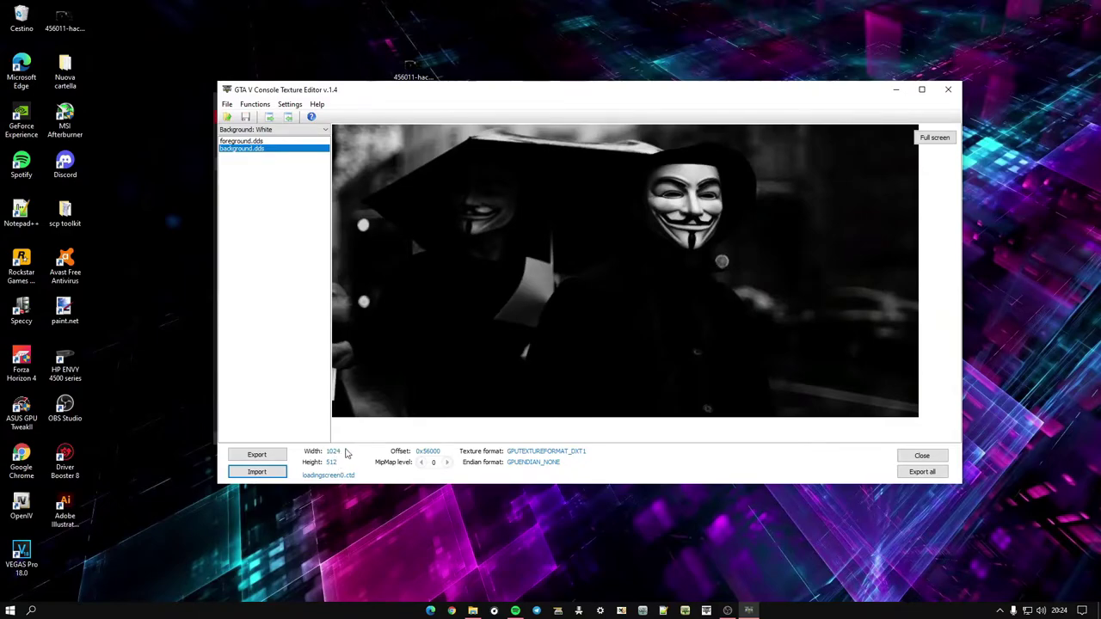
Close loadingscreen0.ctd and open loadingscreen1.ctd from the LOADING SCREEN folder on the Desktop
click(225, 104)
click(245, 145)
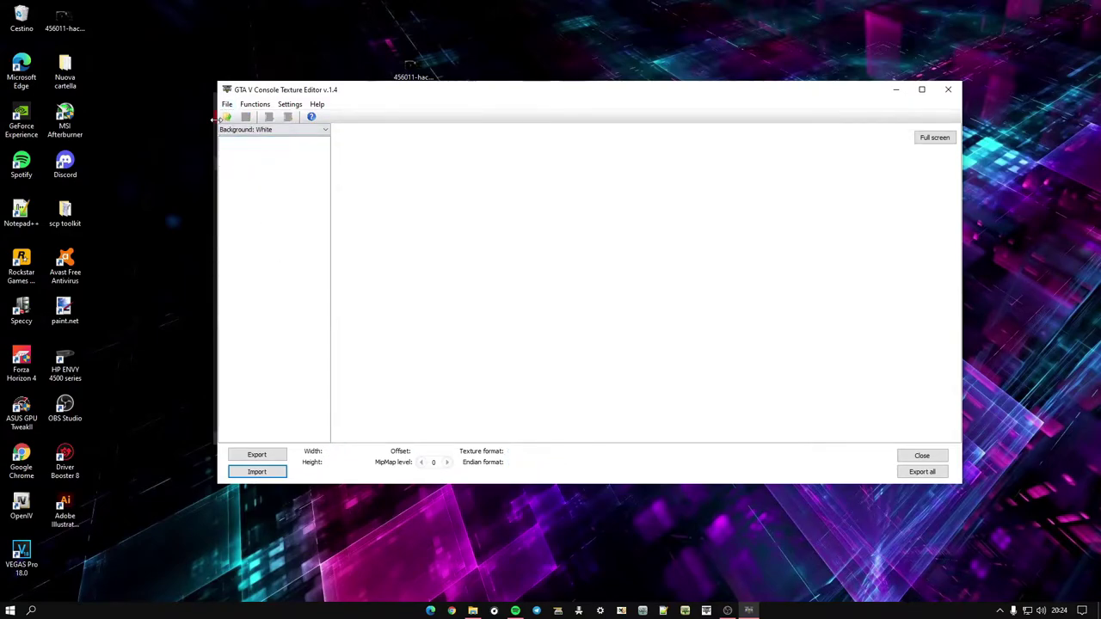
click(230, 119)
double_click(520, 191)
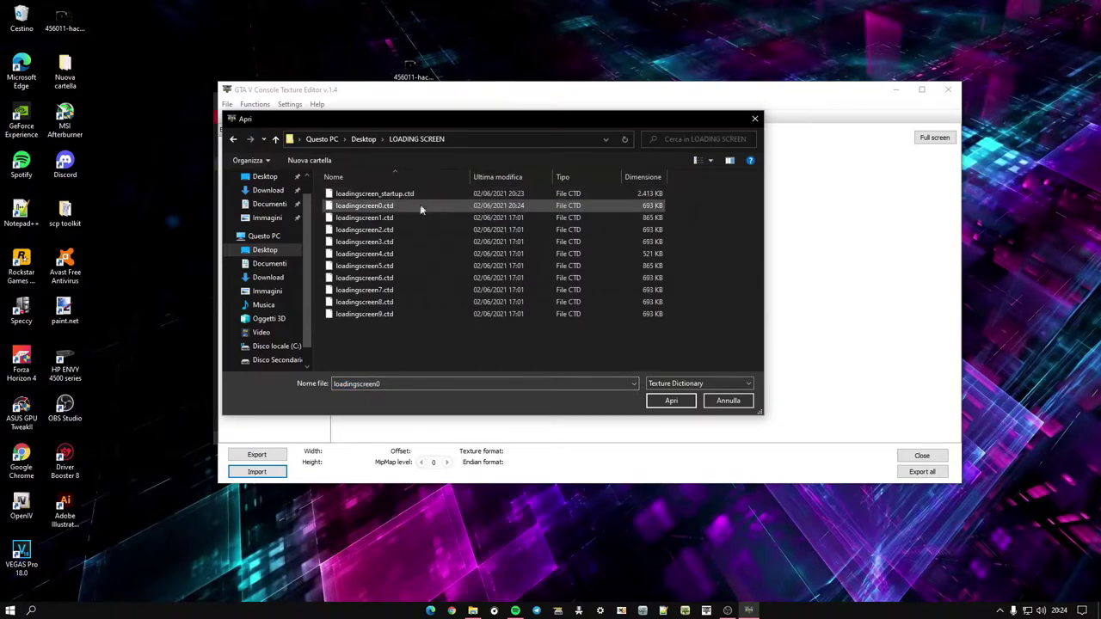
click(653, 405)
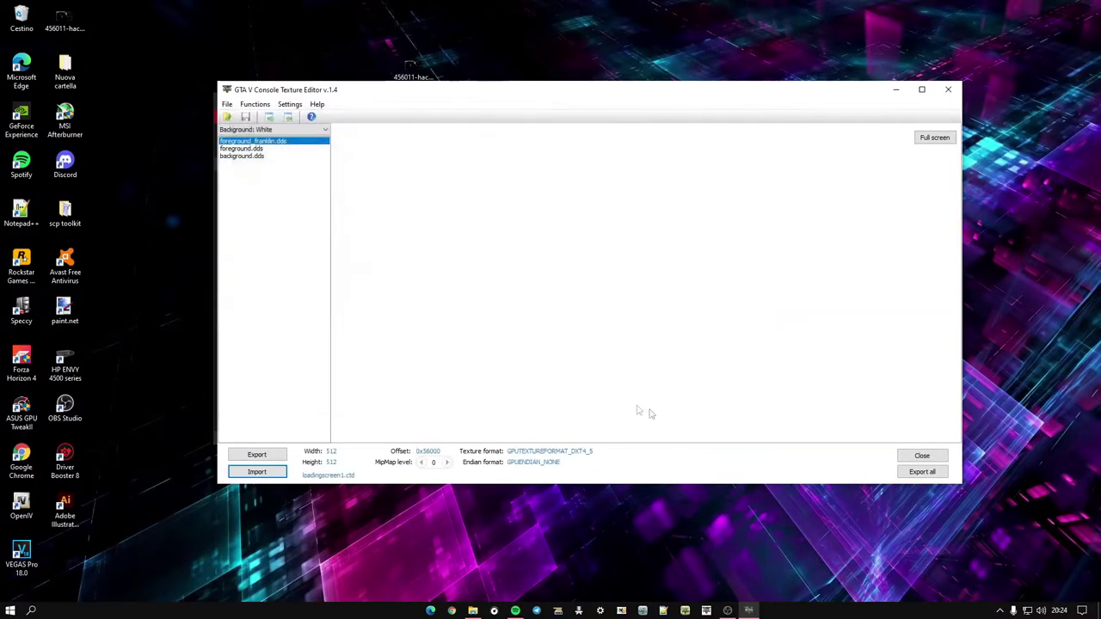
Replace the background.dds texture of loadingscreen1.ctd by importing the Anonymous DDS image from the Desktop
click(299, 156)
click(299, 148)
click(299, 141)
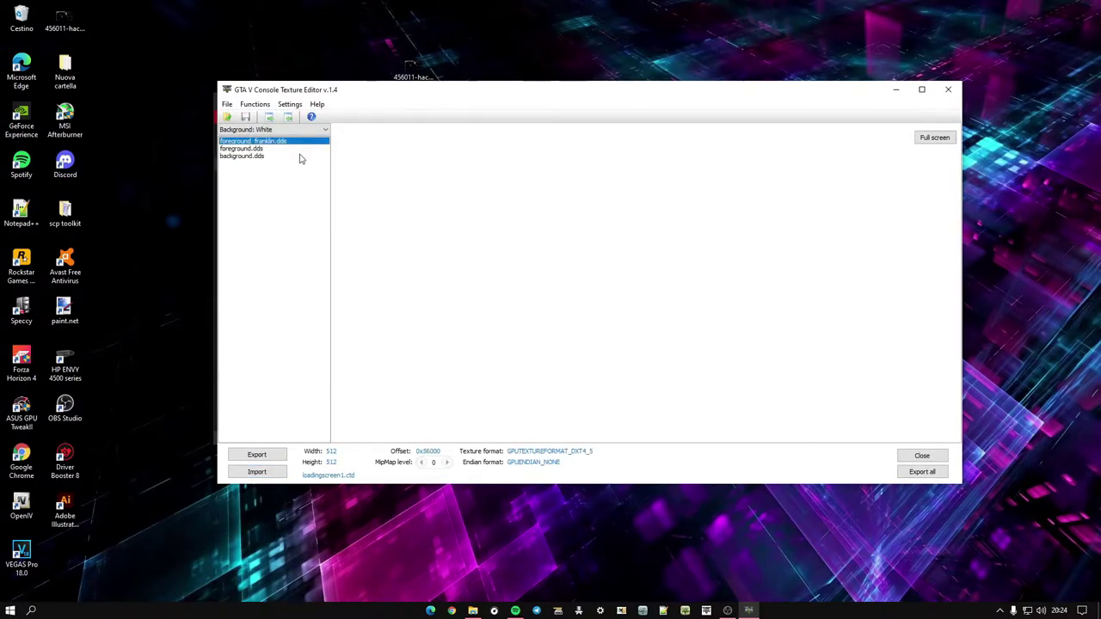
click(299, 155)
click(264, 472)
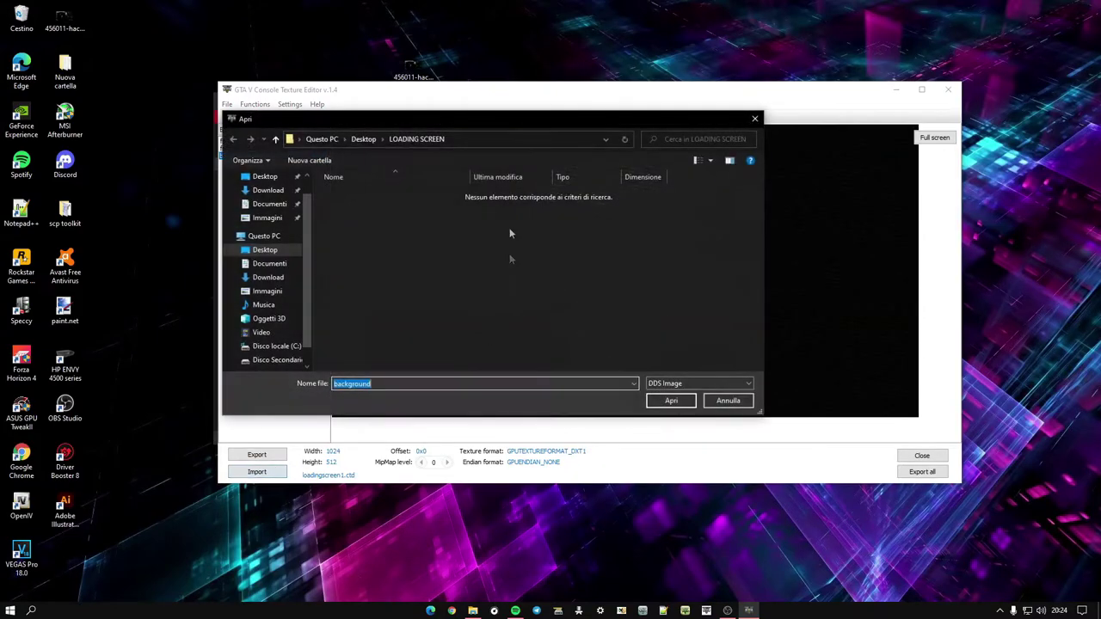
click(363, 138)
double_click(679, 220)
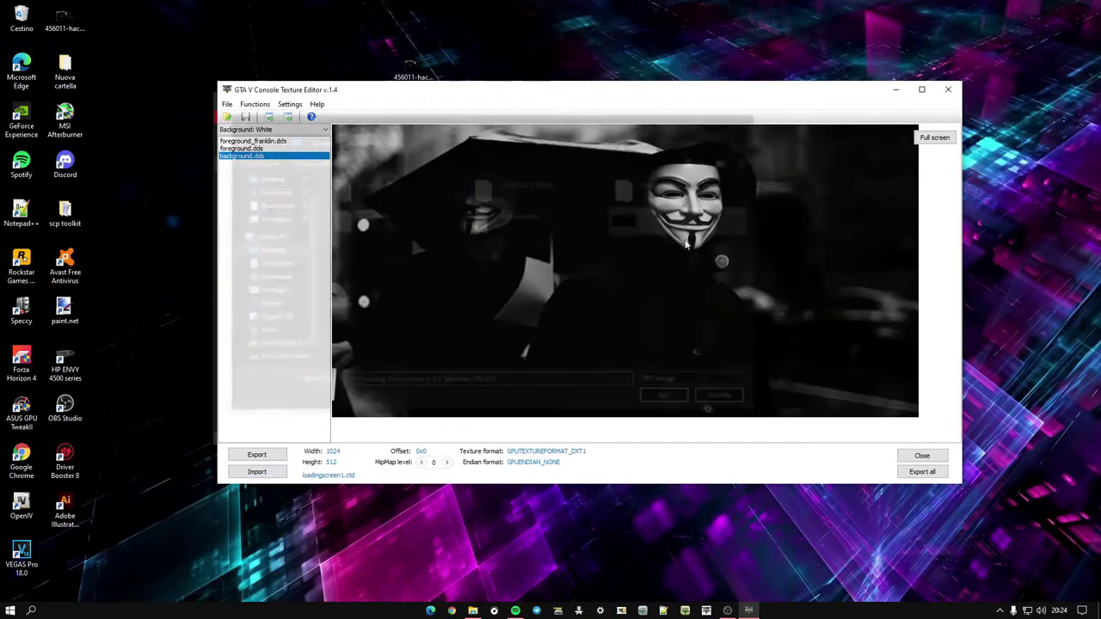
Save and close loadingscreen1.ctd, and open loadingscreen2.ctd from the LOADING SCREEN folder
click(242, 119)
click(246, 141)
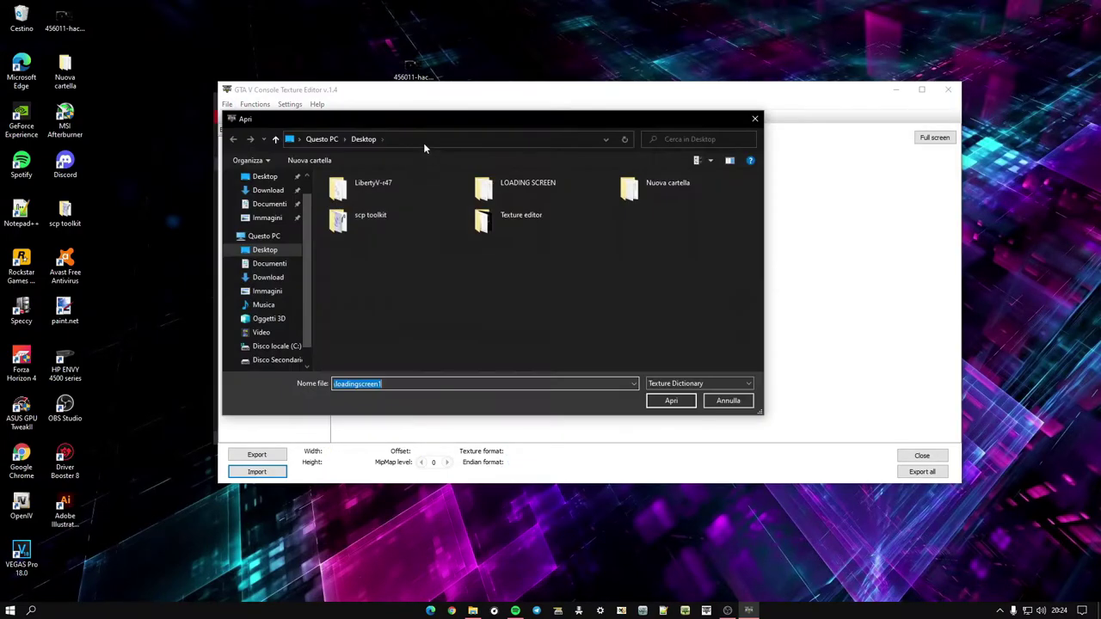
double_click(526, 189)
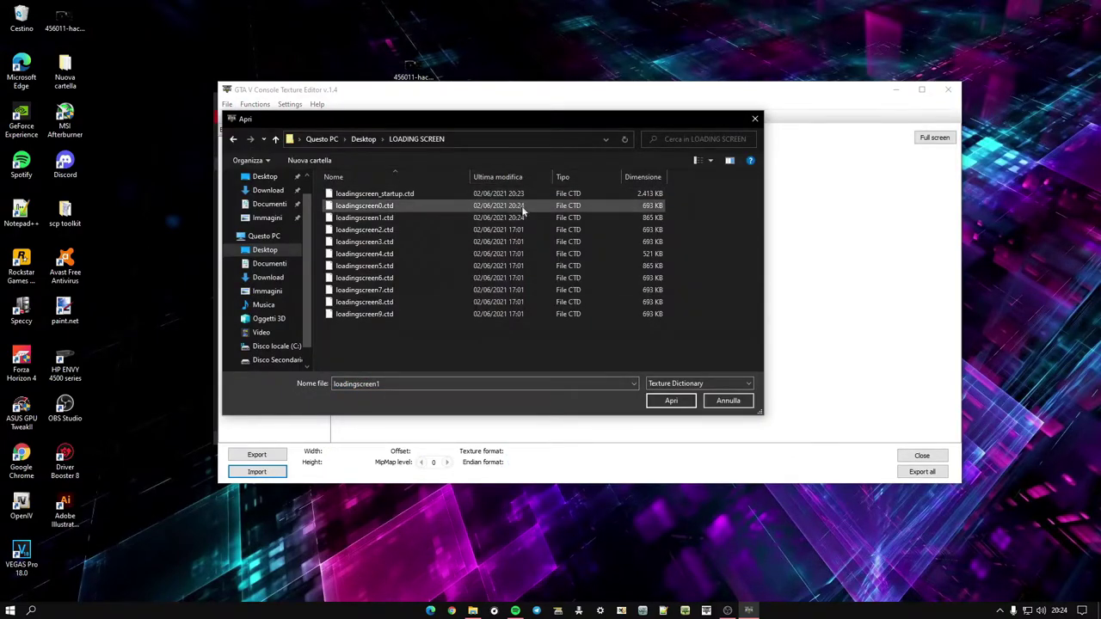
double_click(524, 229)
Replace the background.dds texture of loadingscreen2.ctd by importing the Anonymous DDS image from the Desktop
click(289, 149)
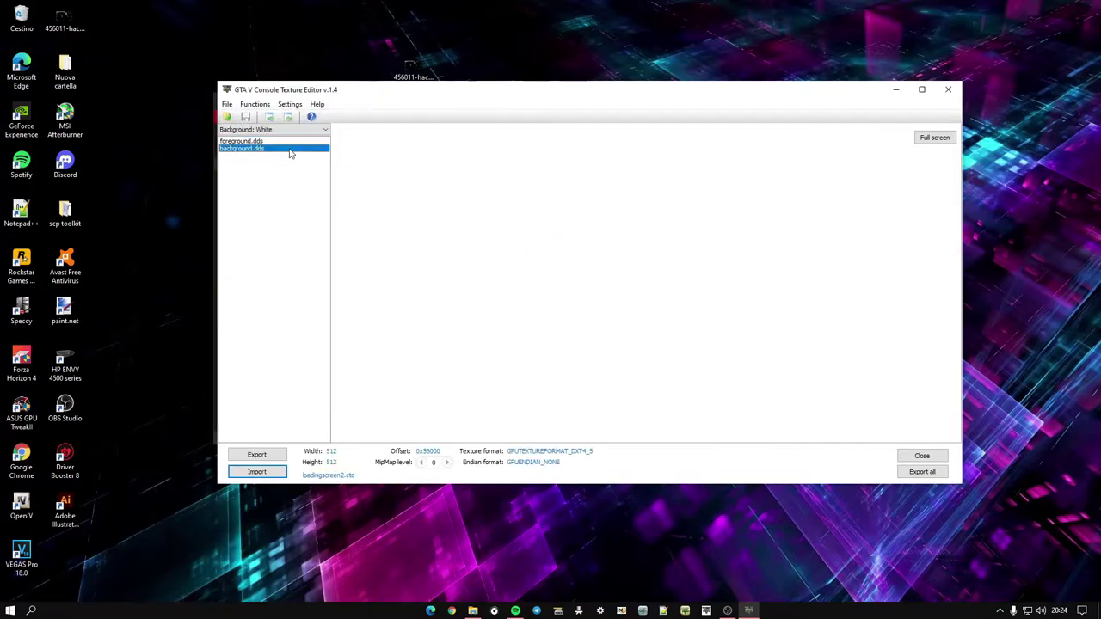
click(263, 471)
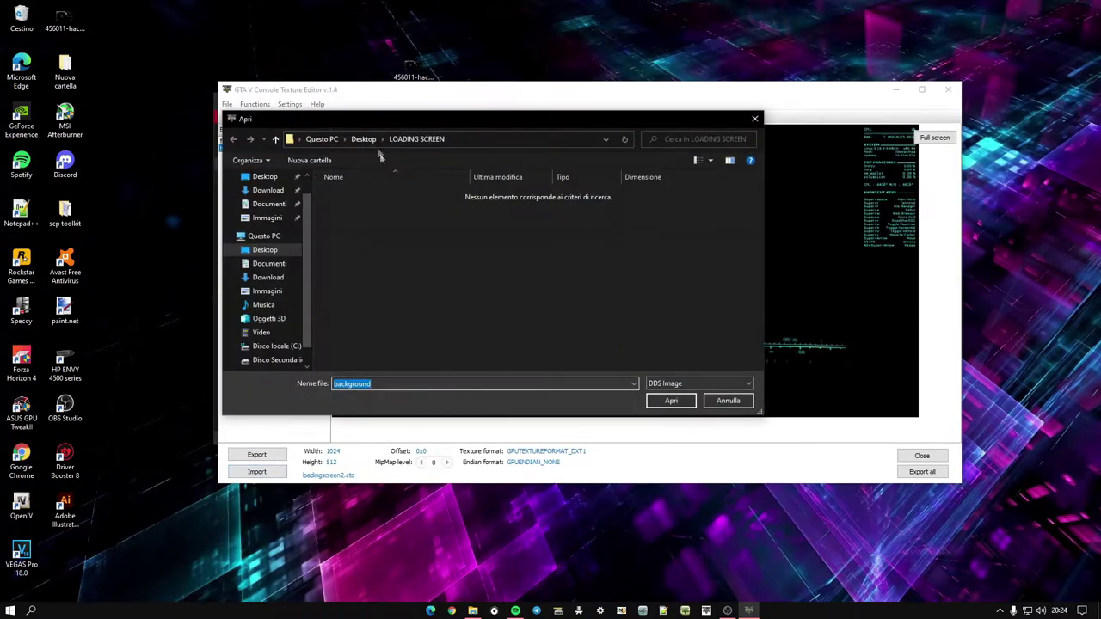
key(alt+Up)
click(717, 222)
click(671, 400)
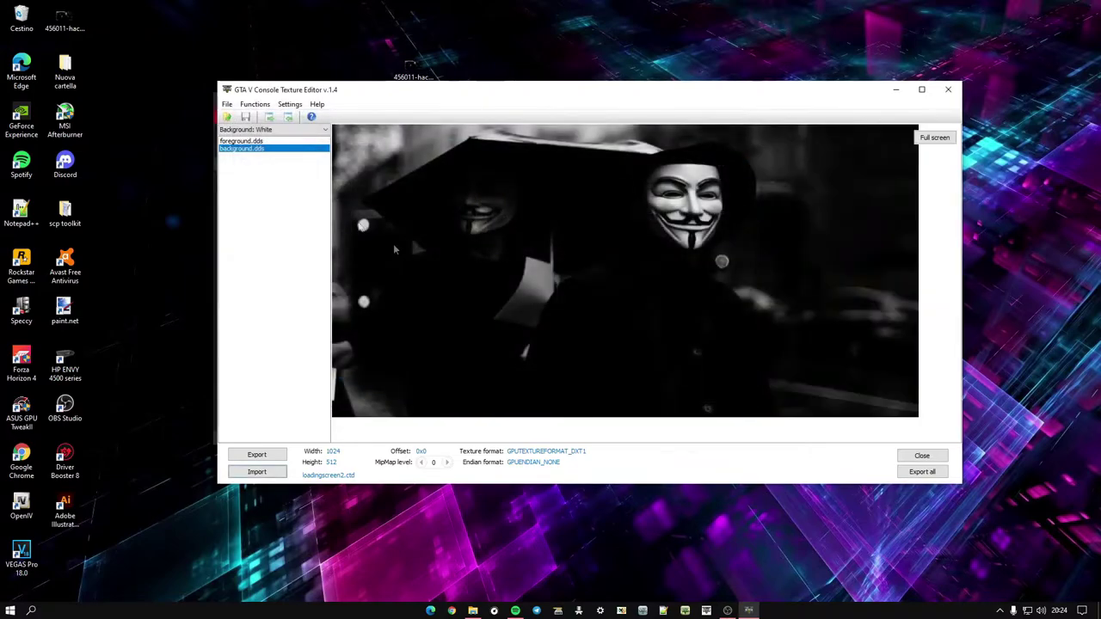
Save and close loadingscreen2.ctd, and open loadingscreen3.ctd from the LOADING SCREEN folder
click(245, 118)
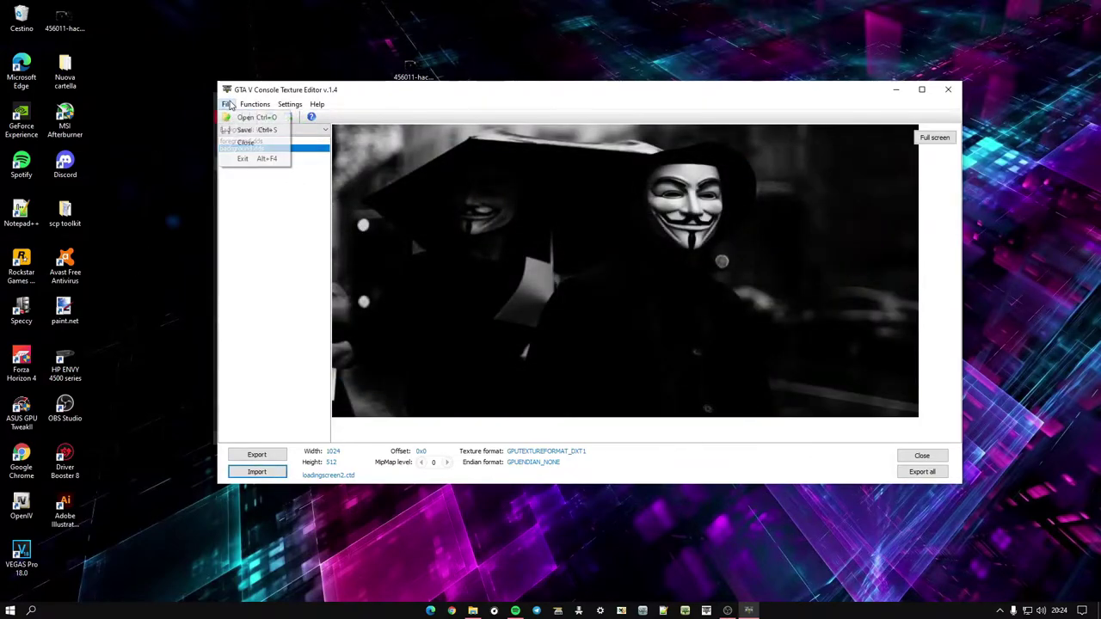
click(242, 141)
key(ctrl+o)
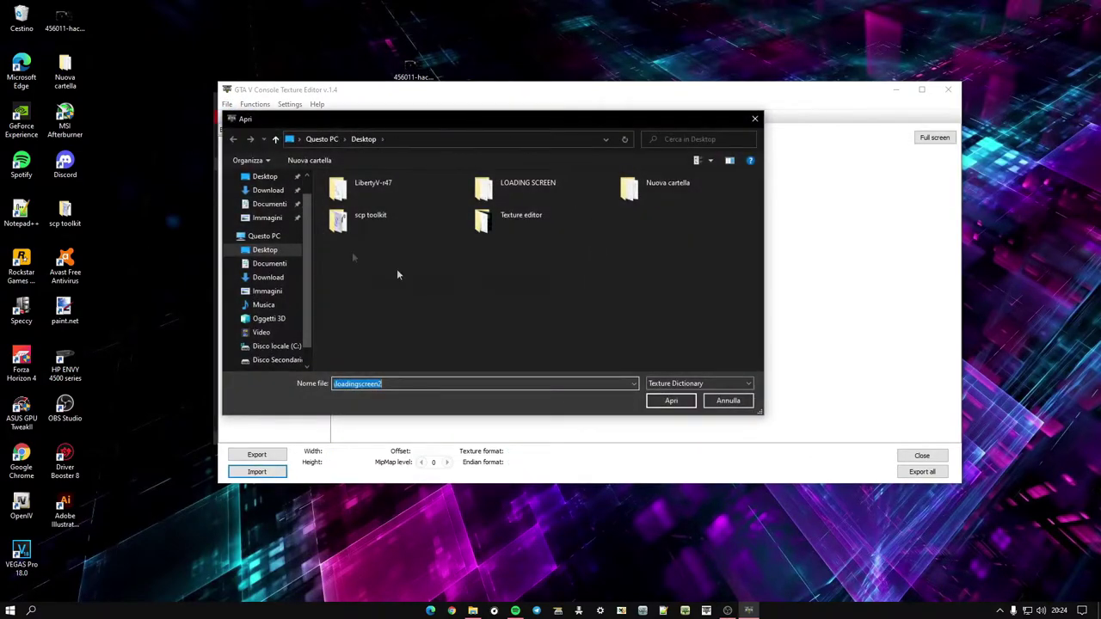
double_click(516, 184)
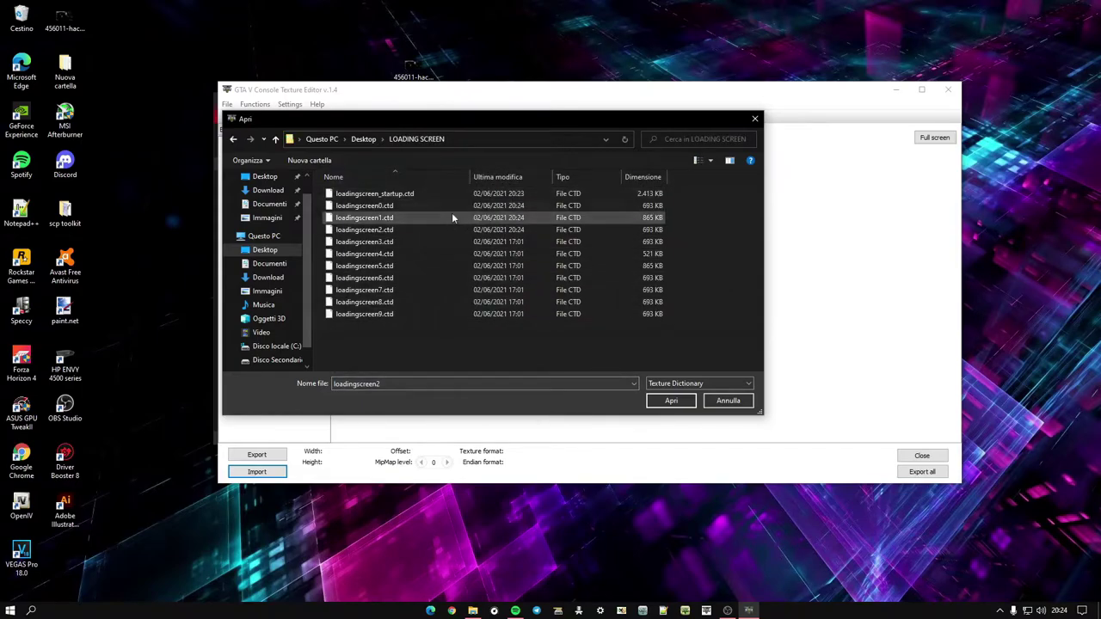
double_click(445, 242)
Replace the background.dds texture of loadingscreen3.ctd by importing the Anonymous DDS image from the Desktop
click(278, 148)
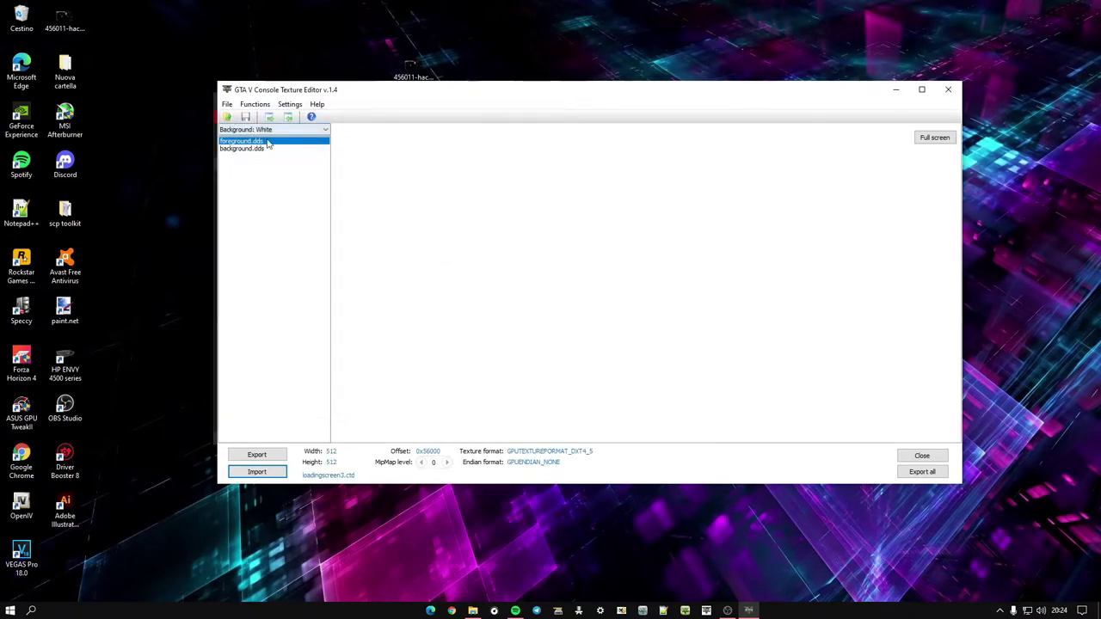
click(256, 472)
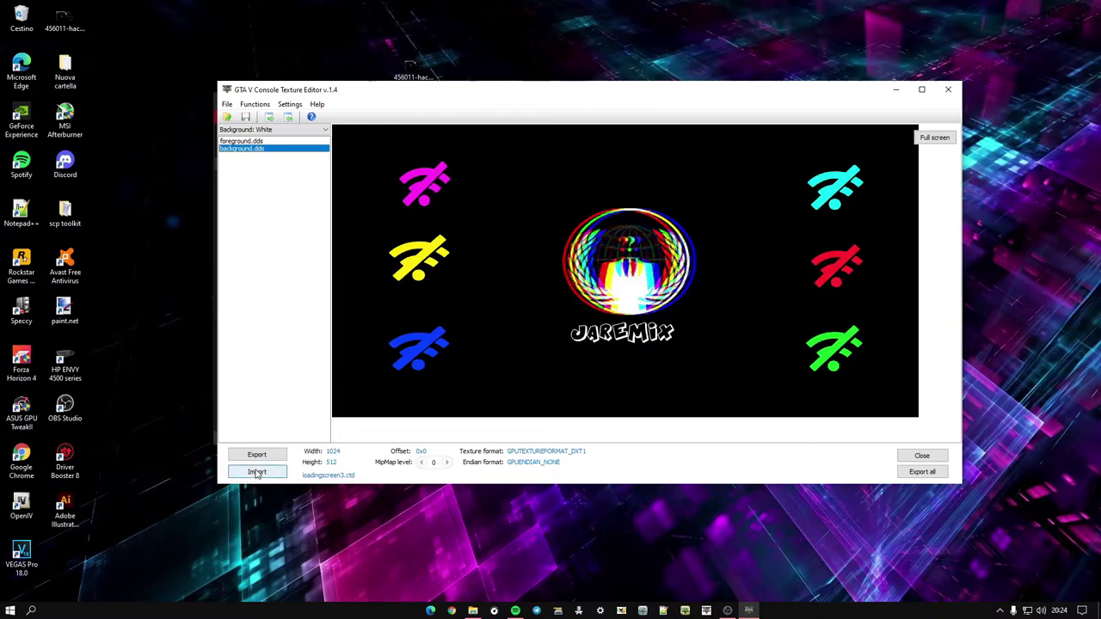
click(364, 139)
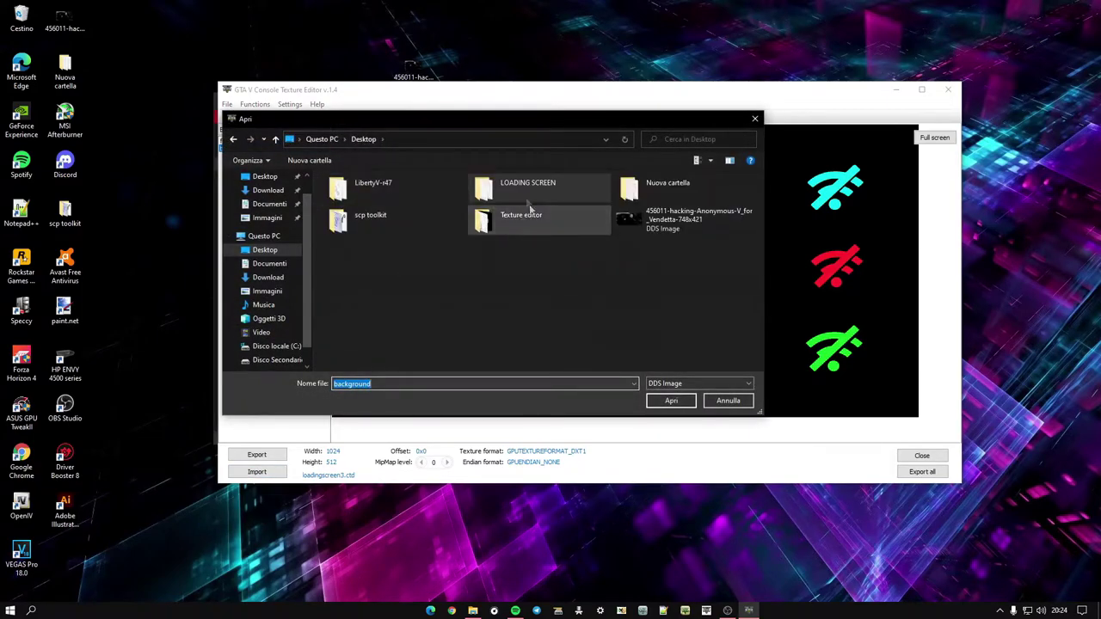
click(663, 226)
click(670, 401)
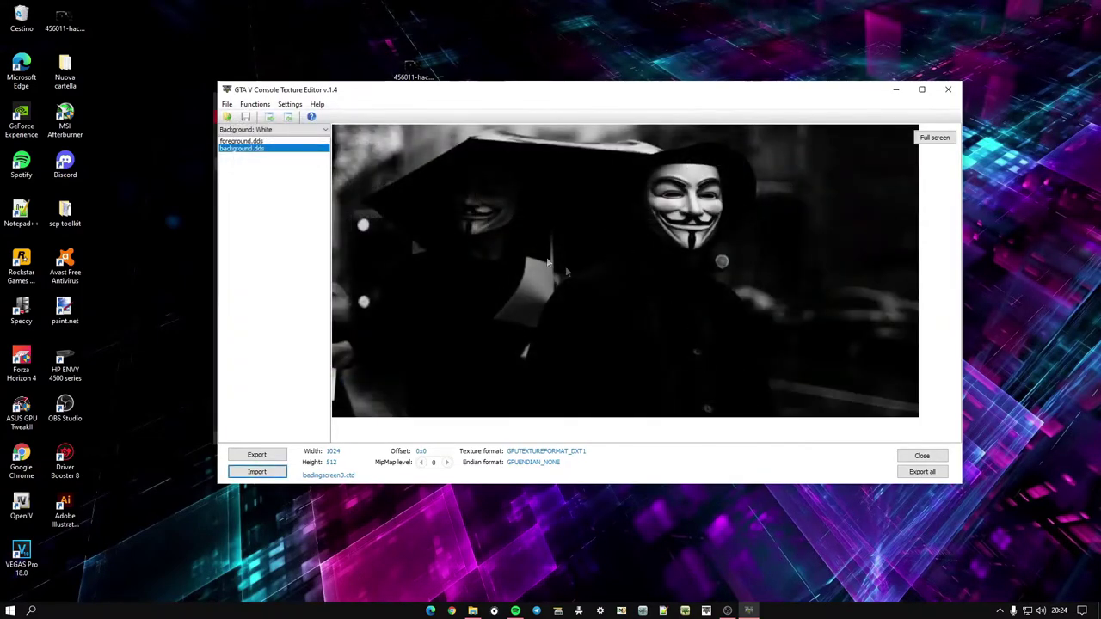
Close loadingscreen3.ctd and open loadingscreen4.ctd from the LOADING SCREEN folder
click(227, 104)
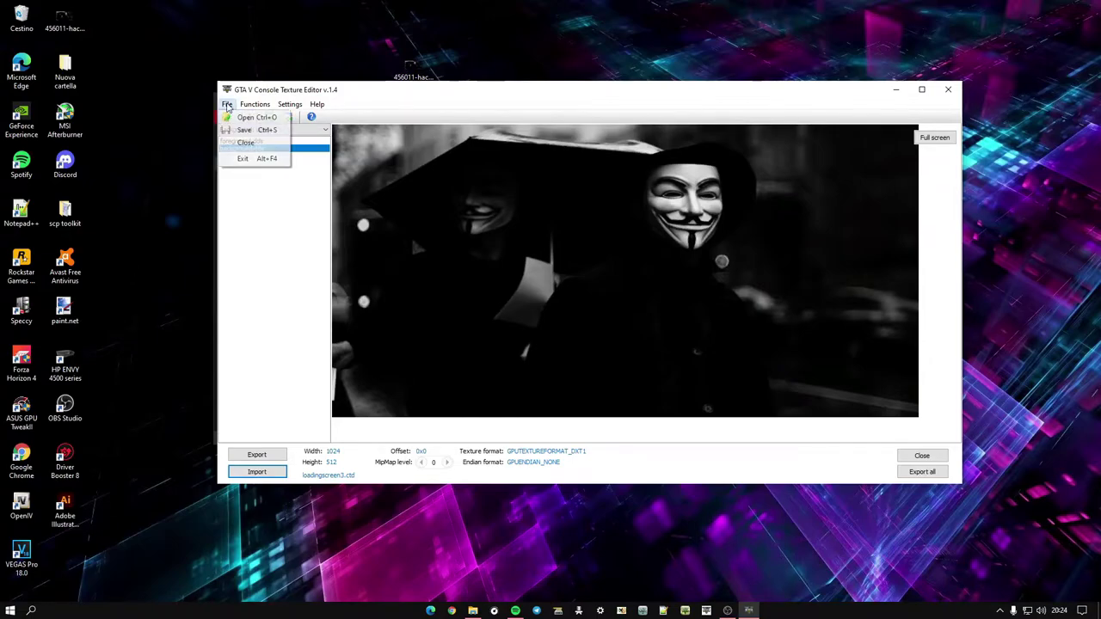
click(258, 143)
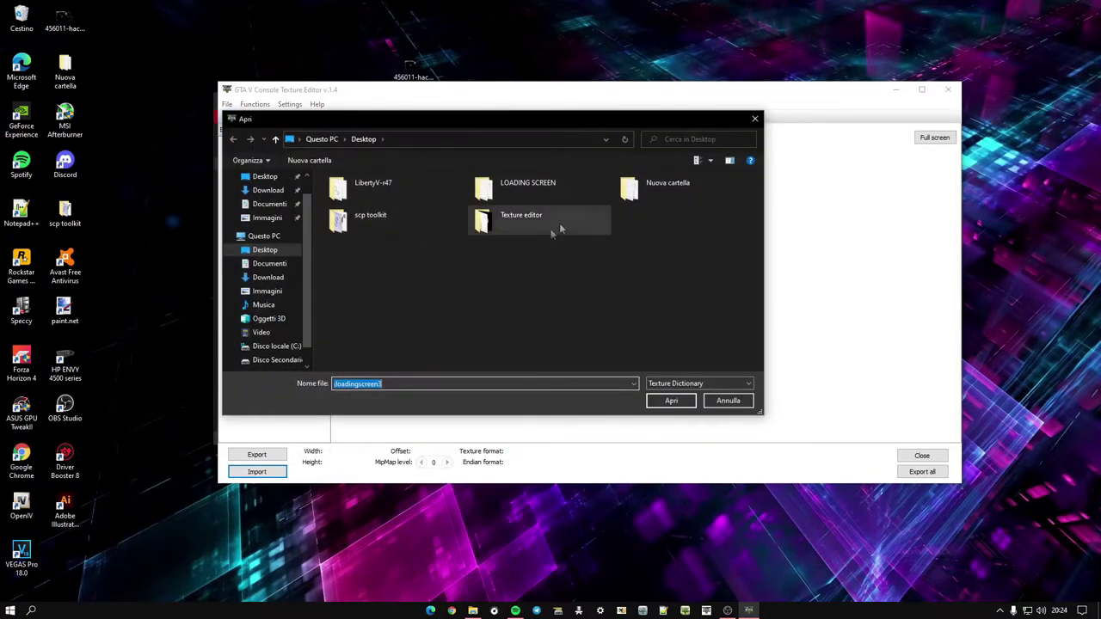
double_click(513, 178)
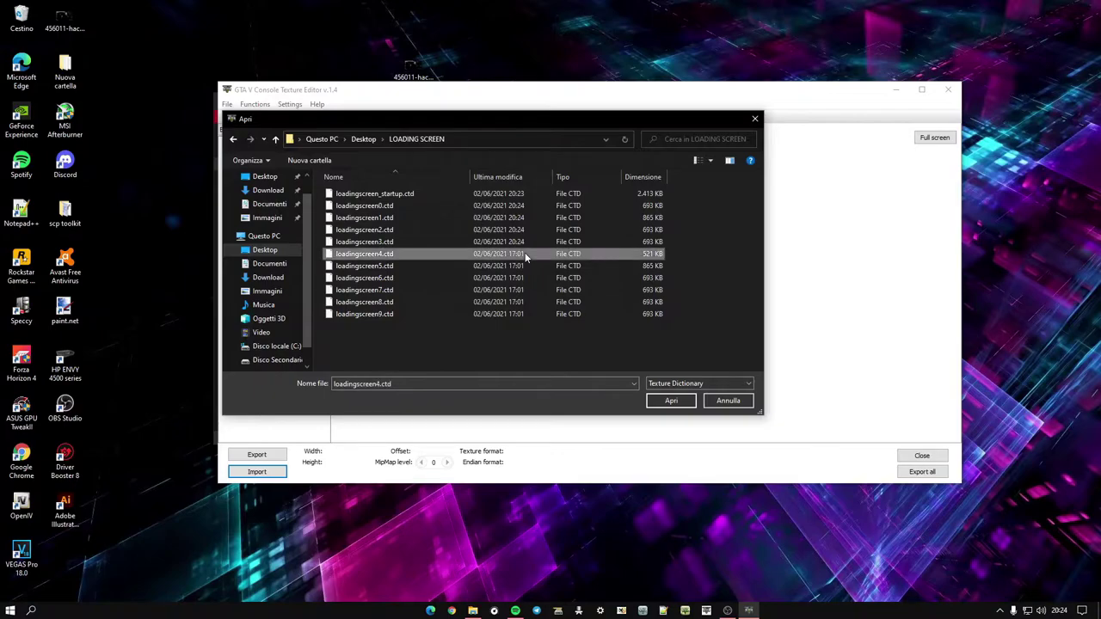
double_click(524, 252)
Replace the background.dds texture of loadingscreen4.ctd by importing the Anonymous DDS image from the Desktop
click(257, 472)
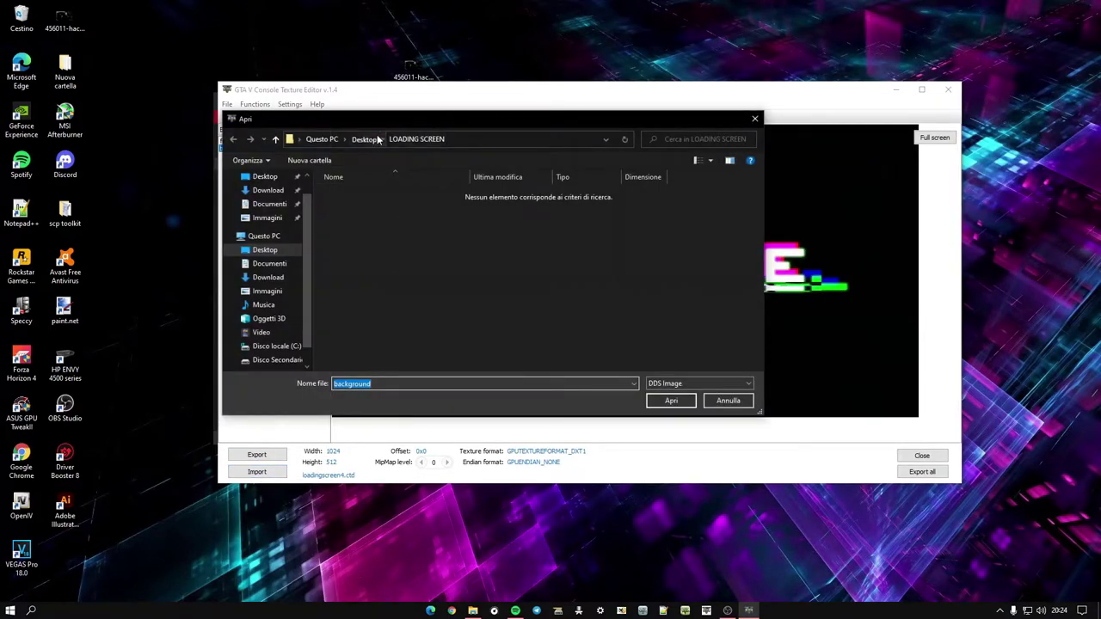
click(363, 139)
click(684, 220)
click(671, 401)
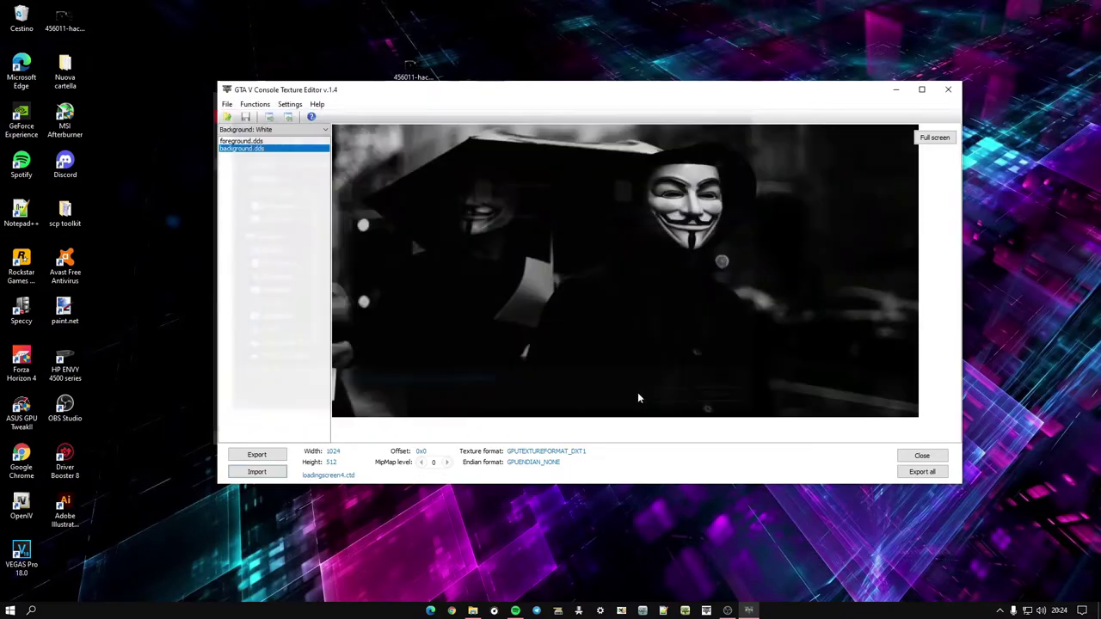
Close loadingscreen4.ctd and open loadingscreen5.ctd from the LOADING SCREEN folder
click(254, 104)
click(248, 211)
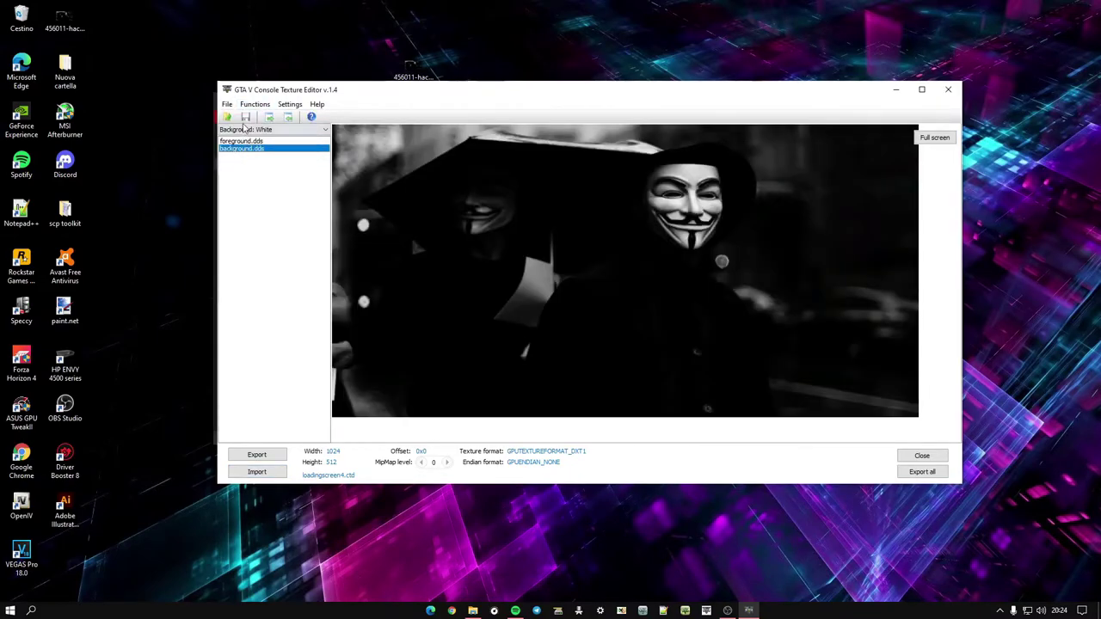
click(228, 105)
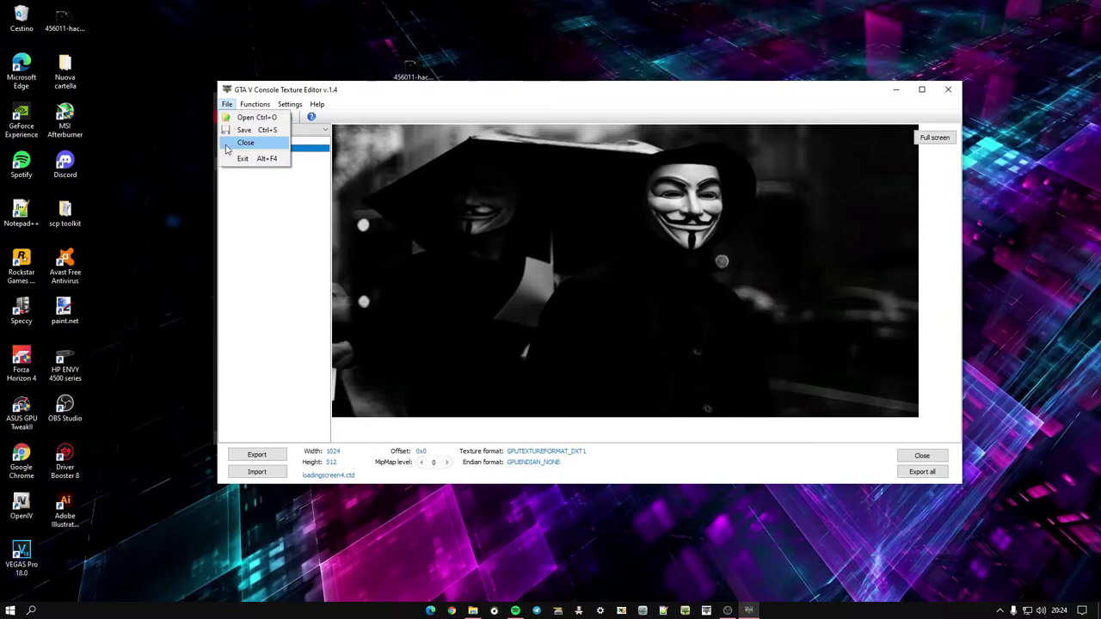
click(249, 143)
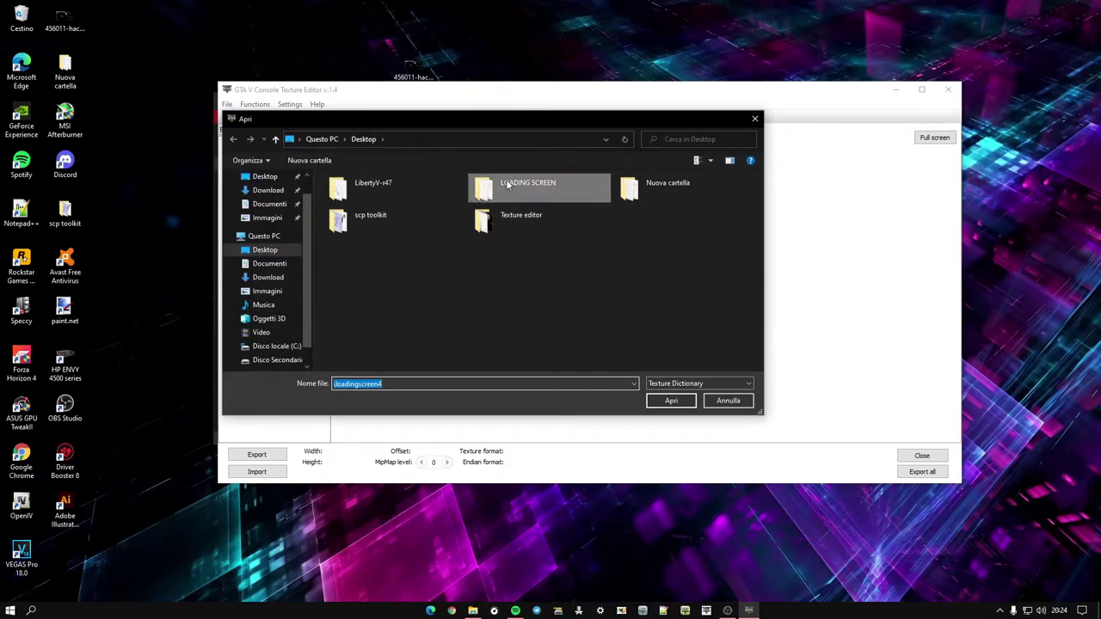
double_click(507, 180)
click(494, 268)
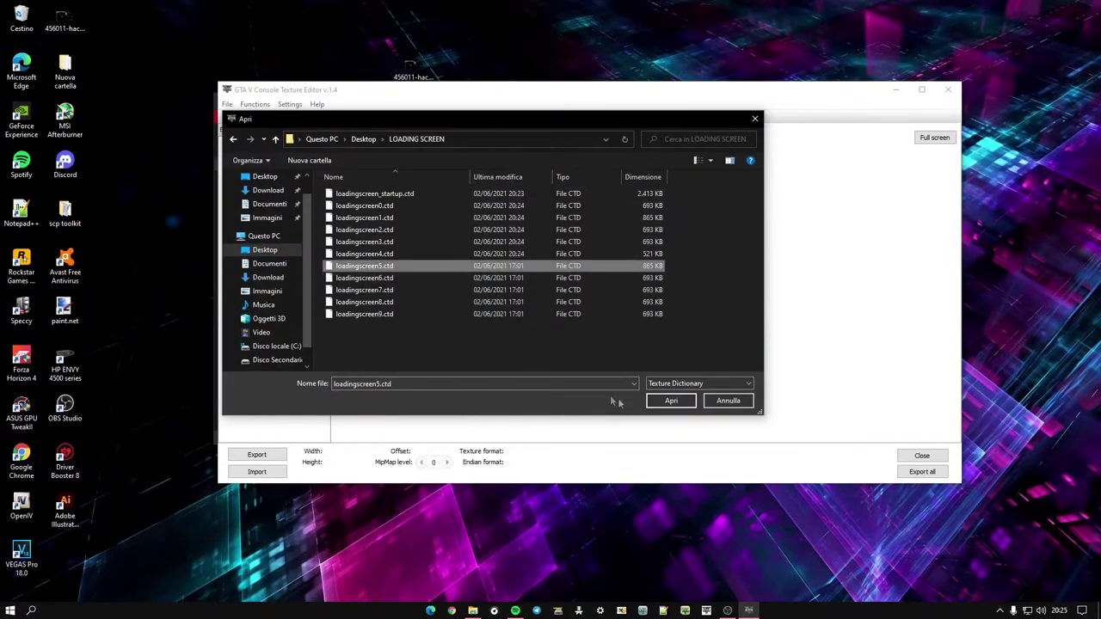
click(664, 400)
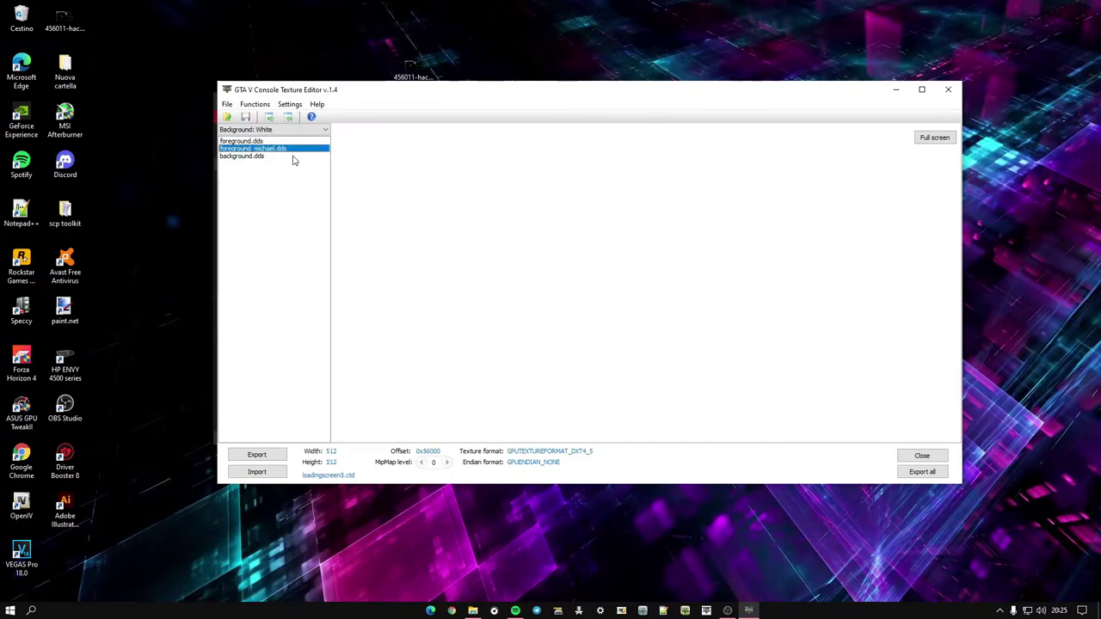
Replace the background.dds texture of loadingscreen5.ctd by importing the Anonymous DDS image from the Desktop
click(293, 156)
click(262, 471)
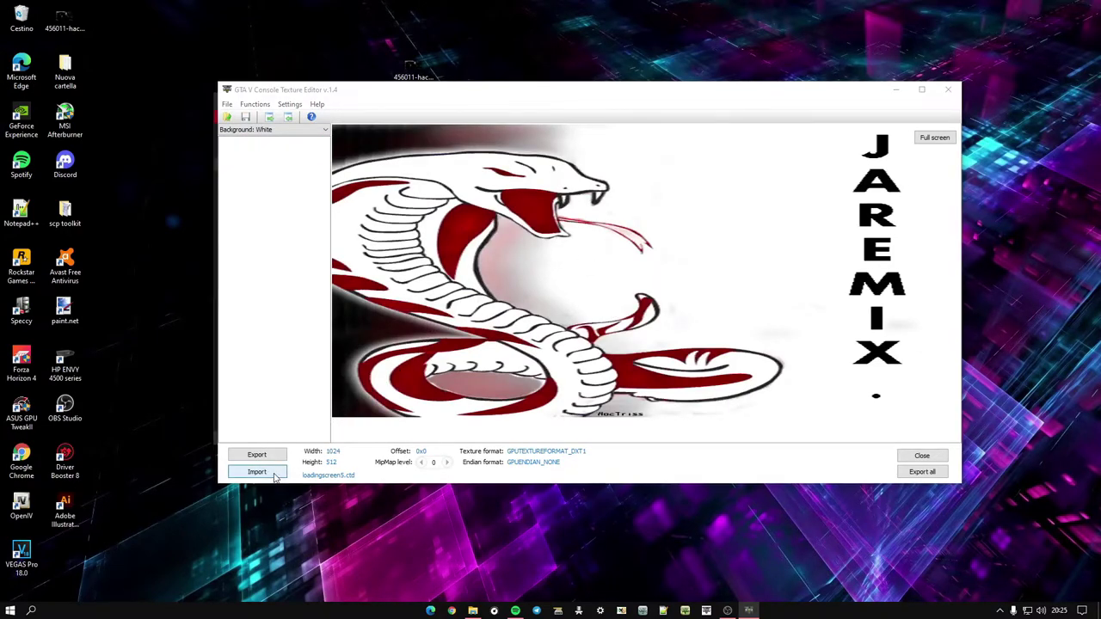
click(366, 139)
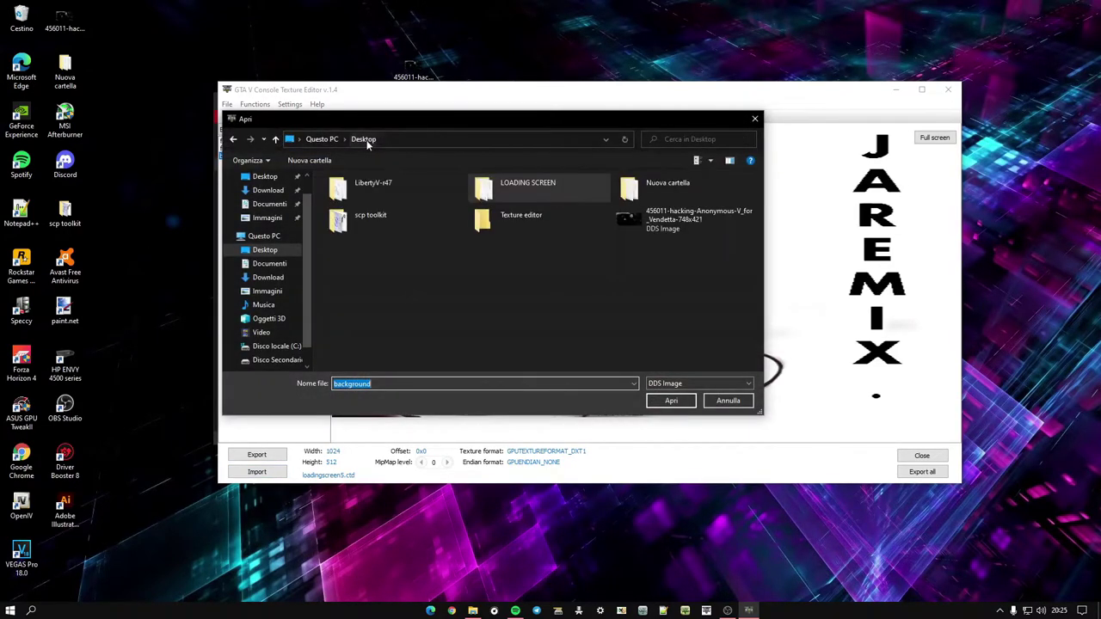
click(679, 217)
click(671, 401)
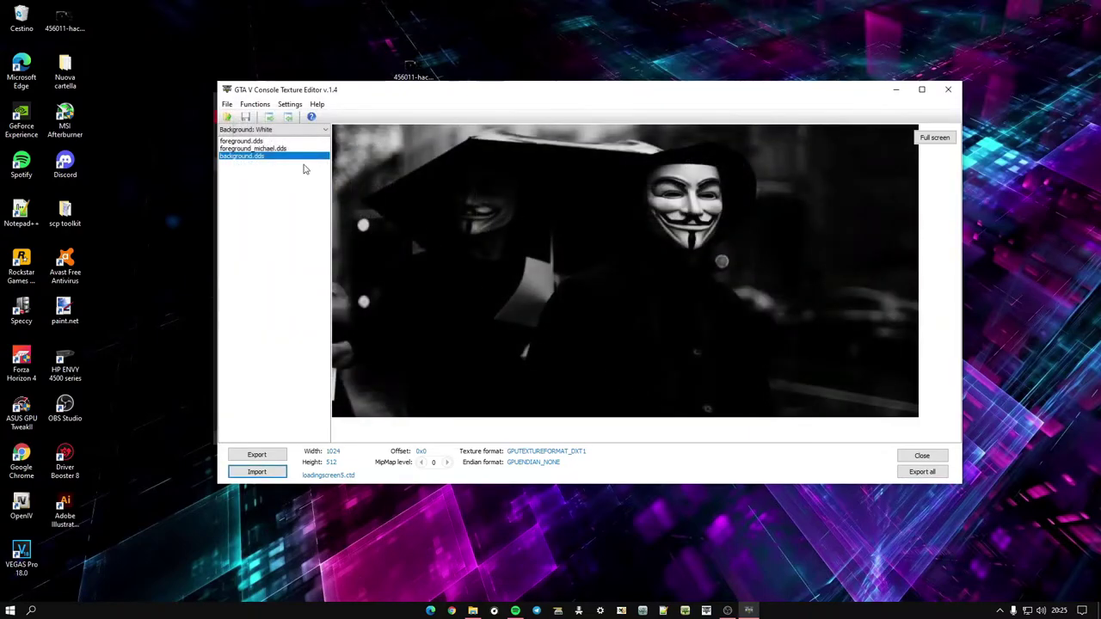
Save and close loadingscreen5.ctd, and open loadingscreen6.ctd from the LOADING SCREEN folder
click(227, 104)
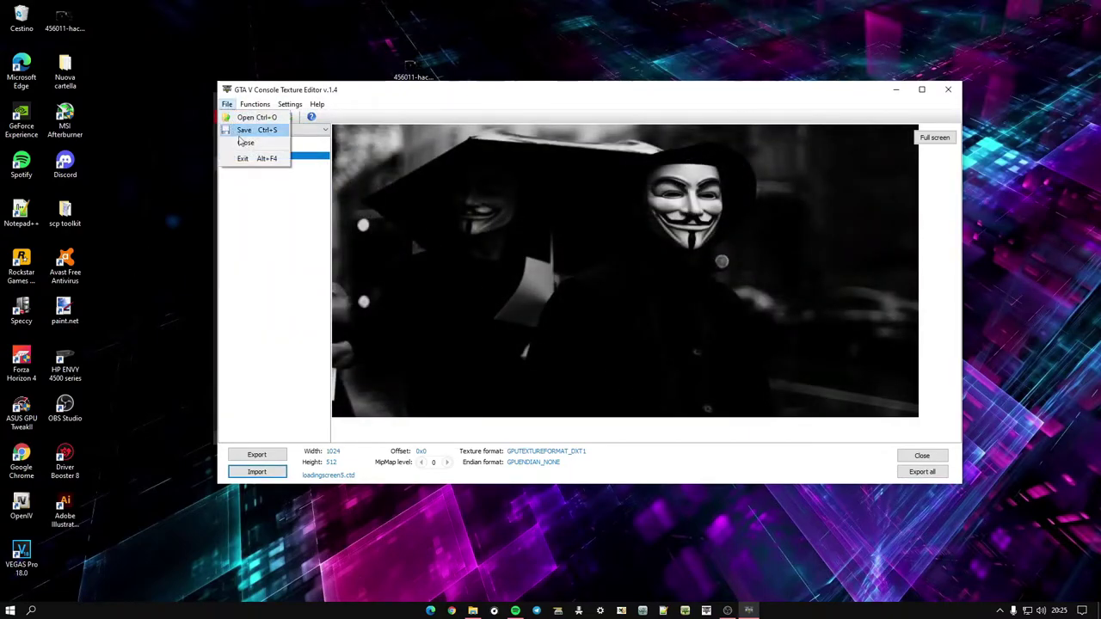
click(245, 128)
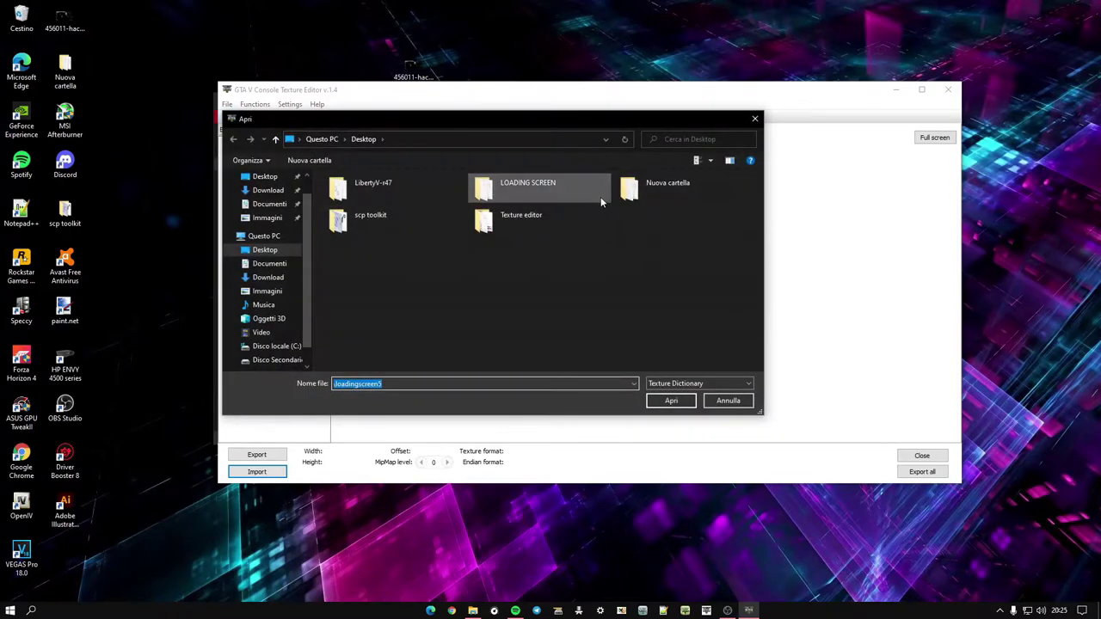
double_click(594, 194)
click(428, 277)
click(681, 402)
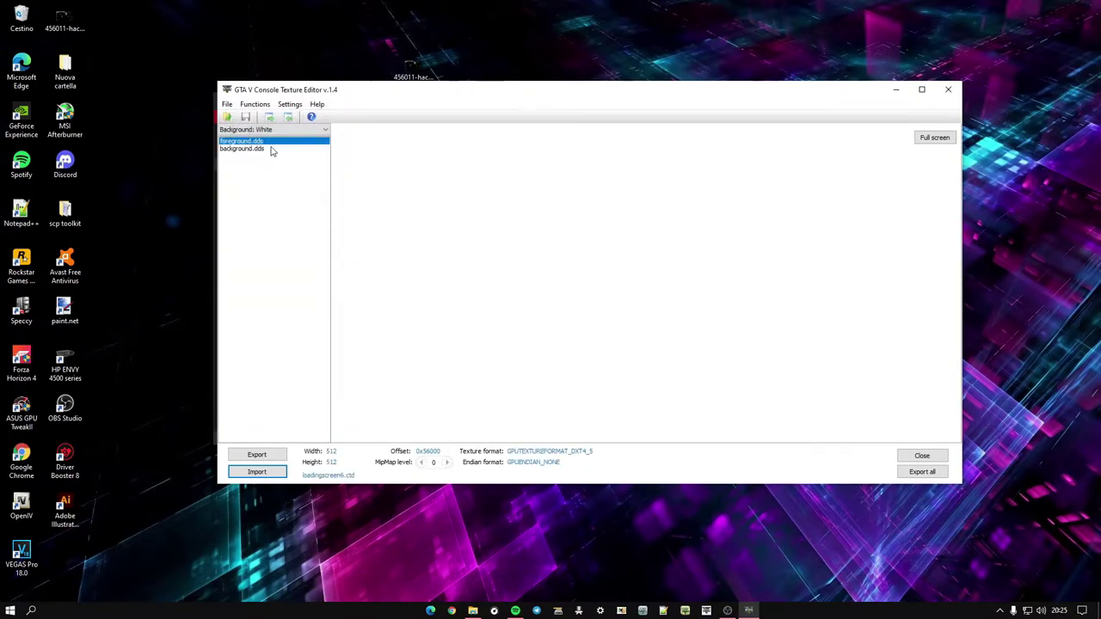
Replace the background.dds texture of loadingscreen6.ctd by importing the Anonymous DDS image from the Desktop
click(273, 149)
click(281, 471)
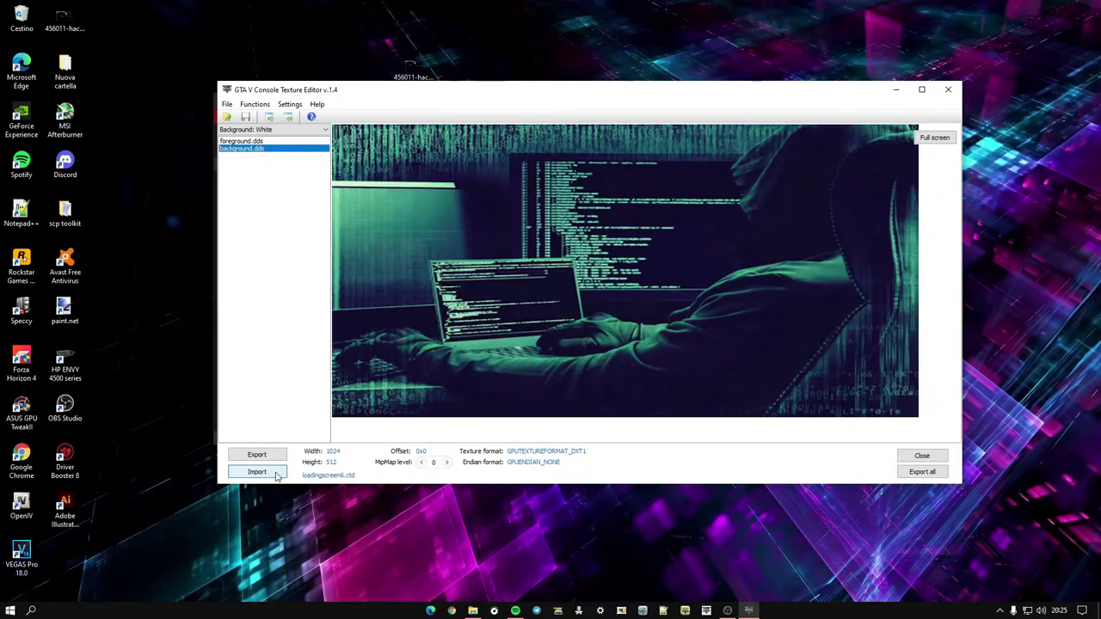
click(364, 140)
click(679, 219)
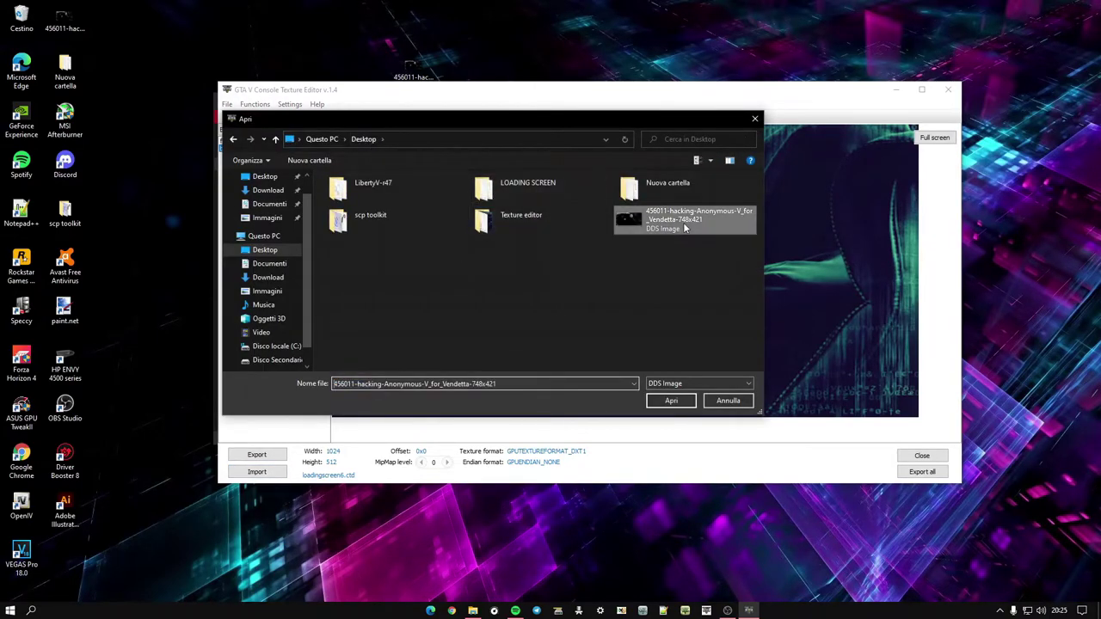
click(670, 400)
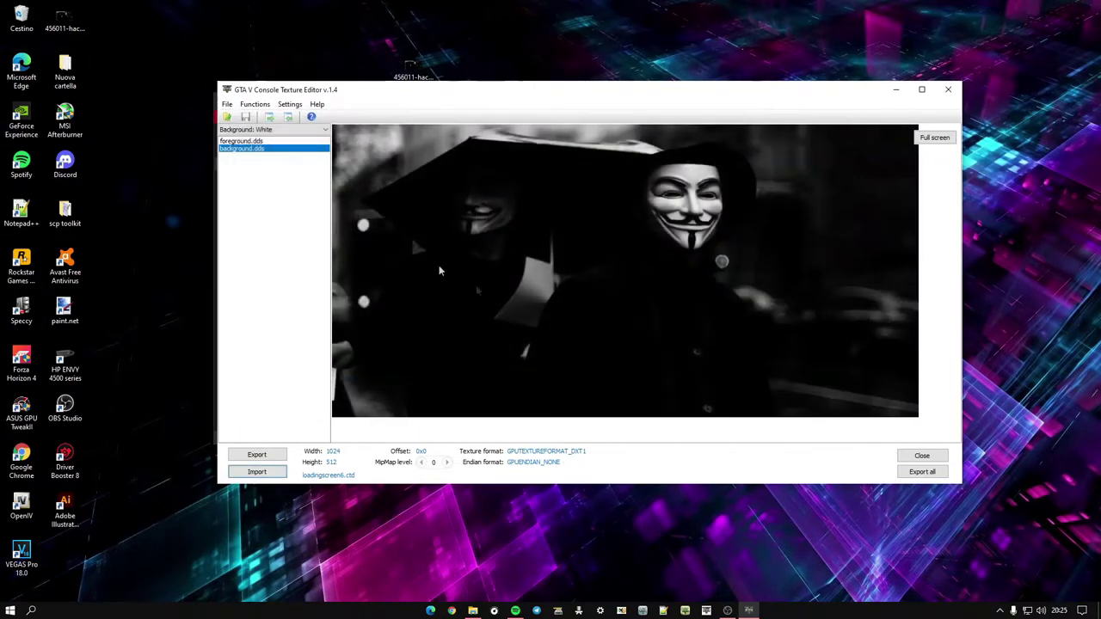
Close loadingscreen6.ctd and open loadingscreen7.ctd from the LOADING SCREEN folder
click(228, 104)
click(238, 142)
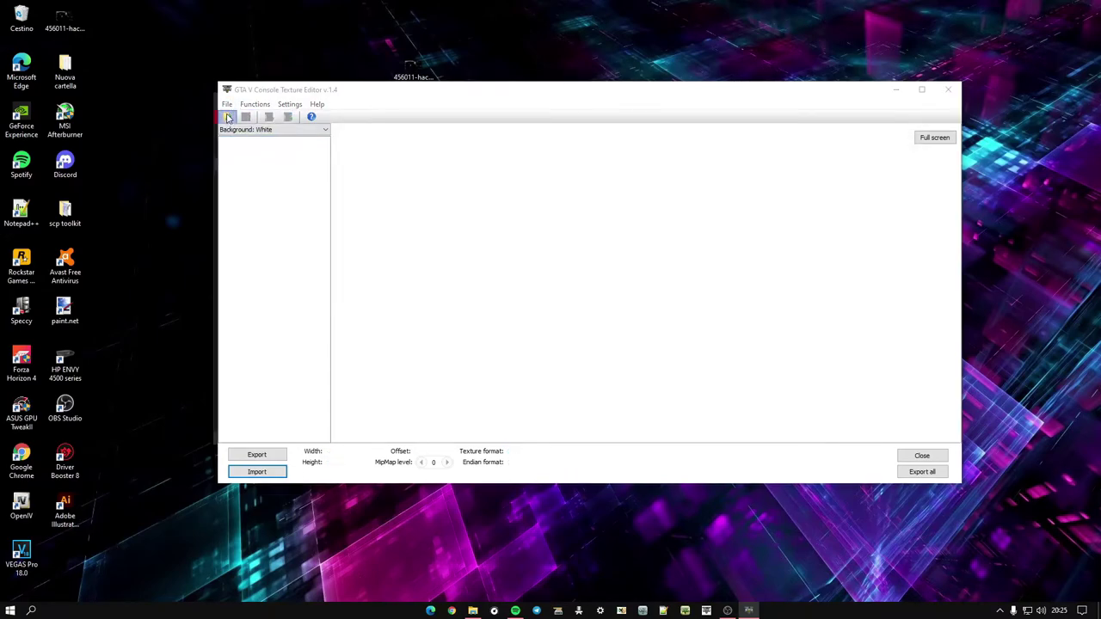
click(226, 117)
double_click(516, 186)
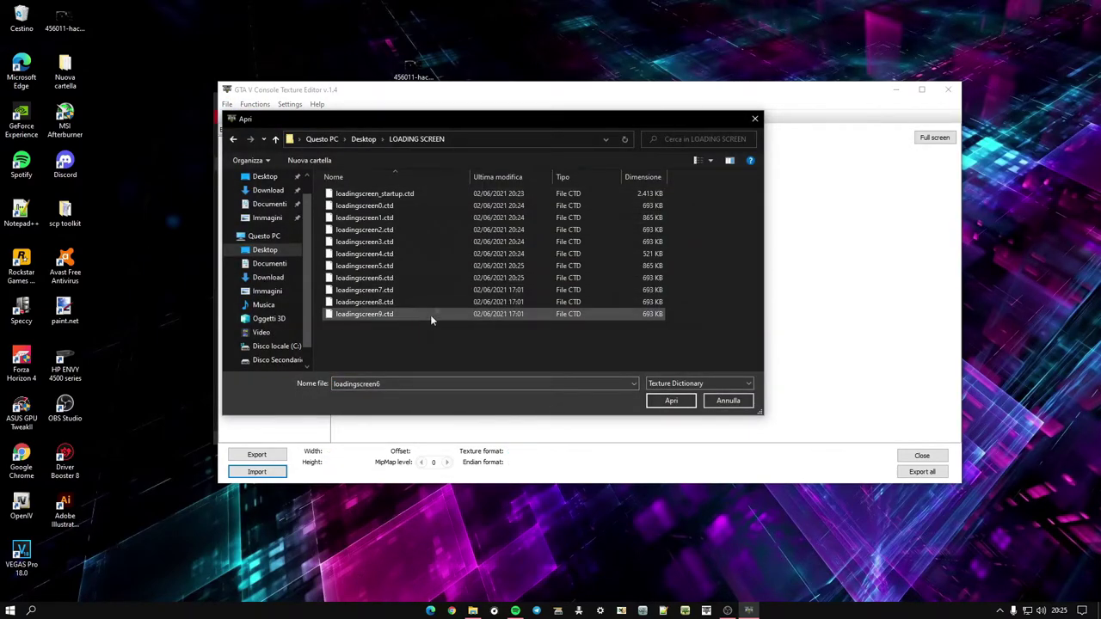
click(447, 291)
click(651, 401)
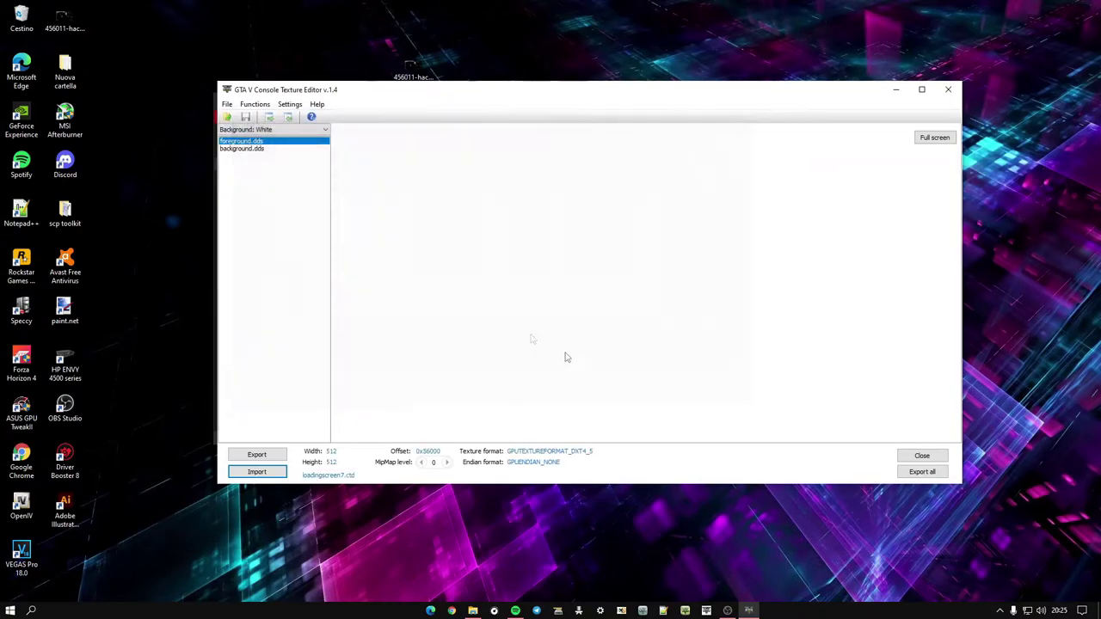
Replace the background.dds texture of loadingscreen7.ctd by importing the Anonymous DDS image from the Desktop
click(245, 149)
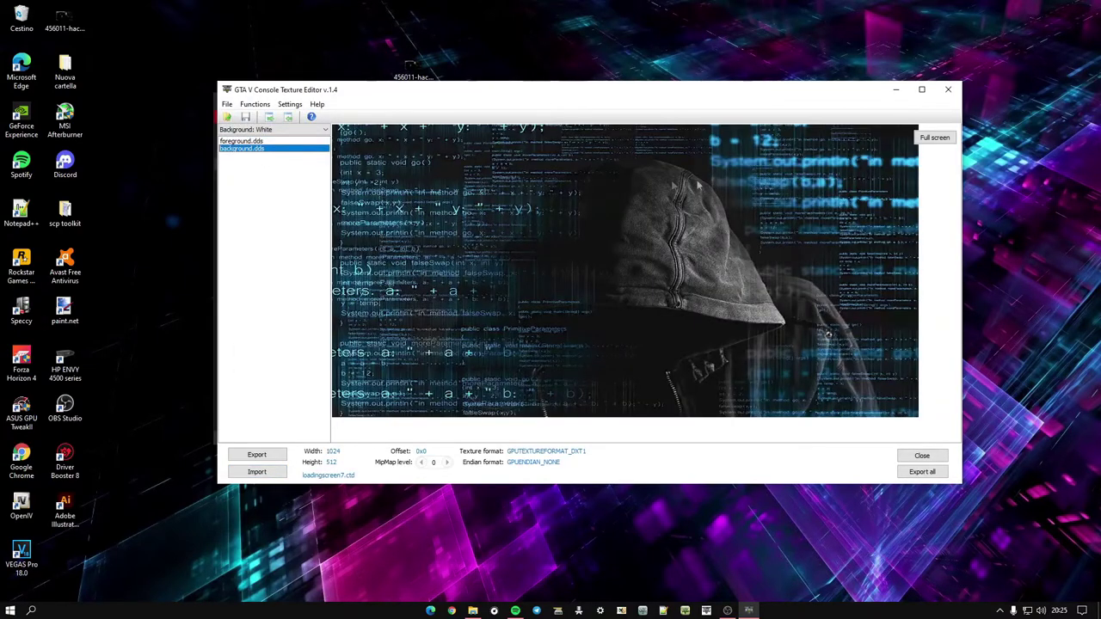
click(257, 472)
click(363, 139)
click(663, 219)
click(670, 401)
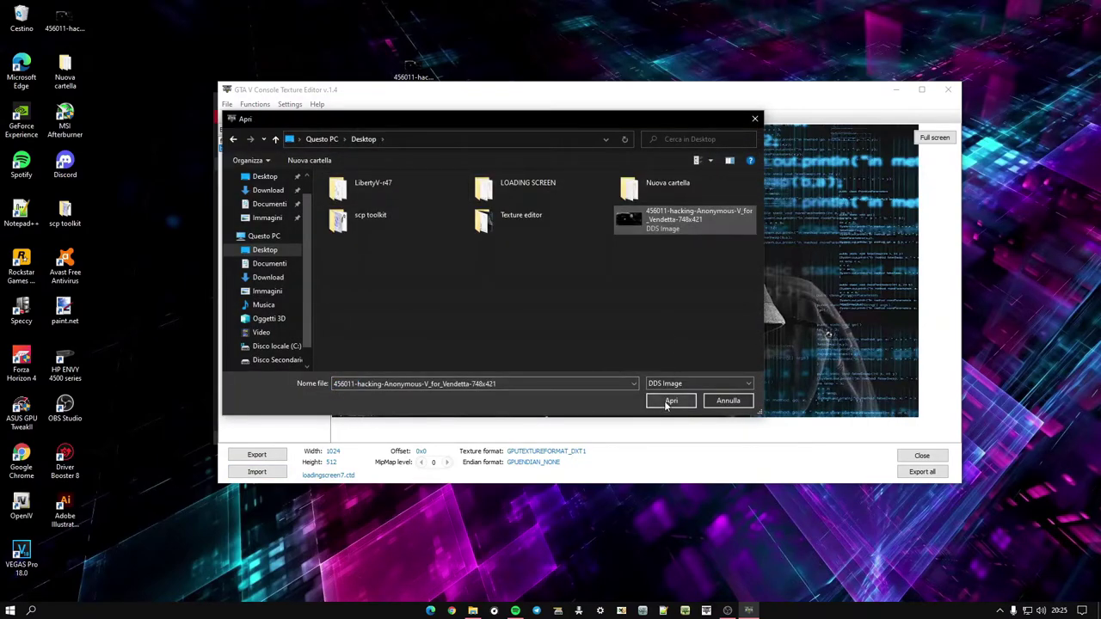
Close loadingscreen7.ctd and open loadingscreen8.ctd from the LOADING SCREEN folder
click(227, 104)
click(249, 142)
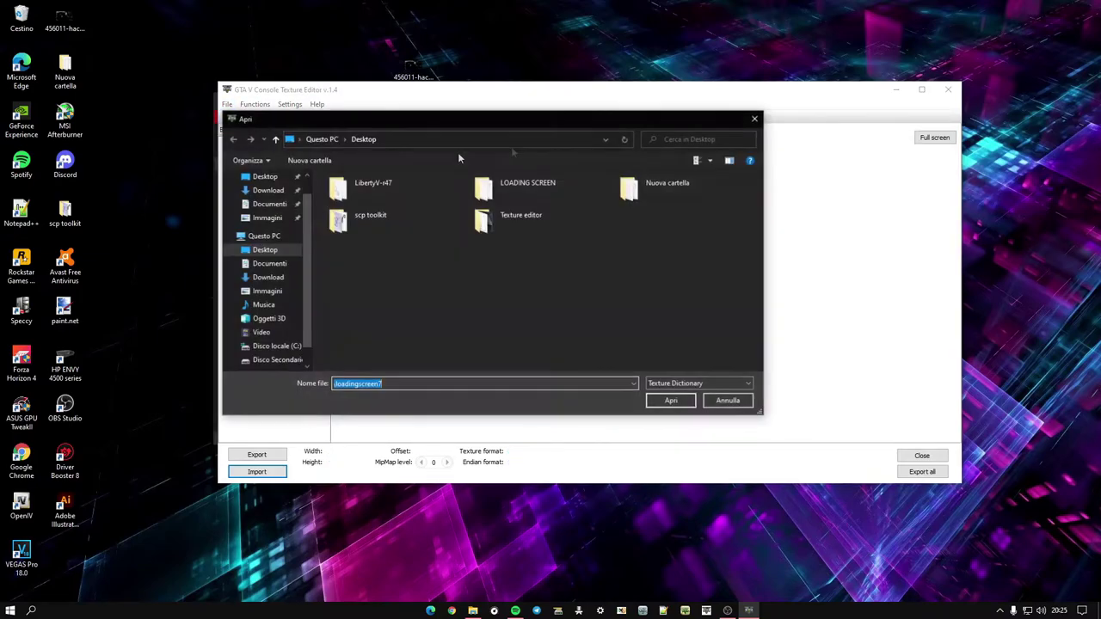
double_click(559, 194)
click(408, 315)
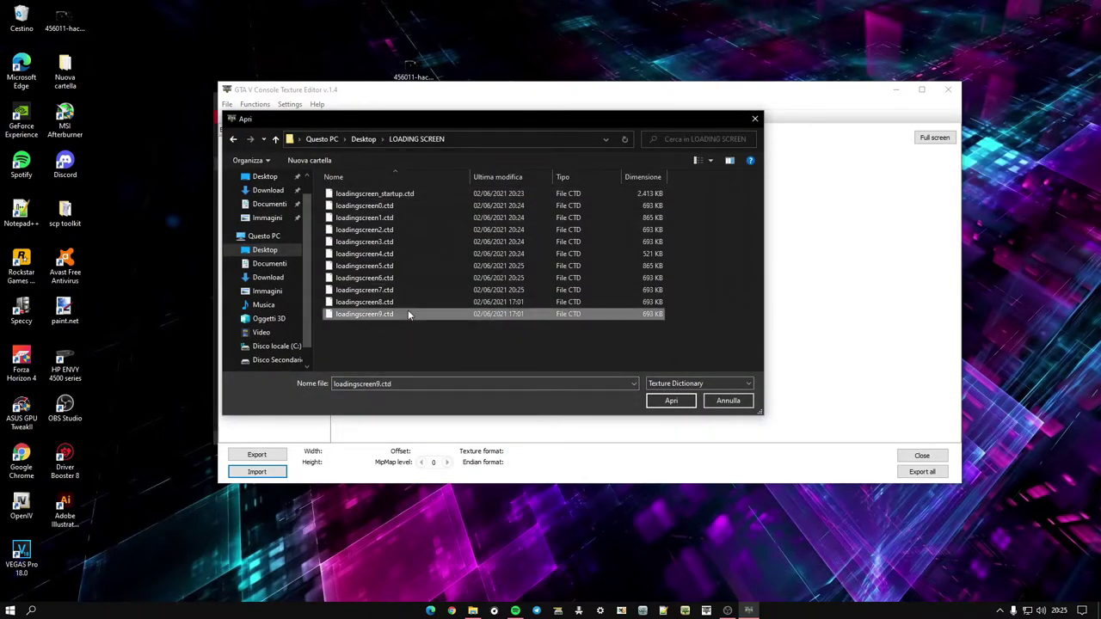
click(411, 303)
click(670, 401)
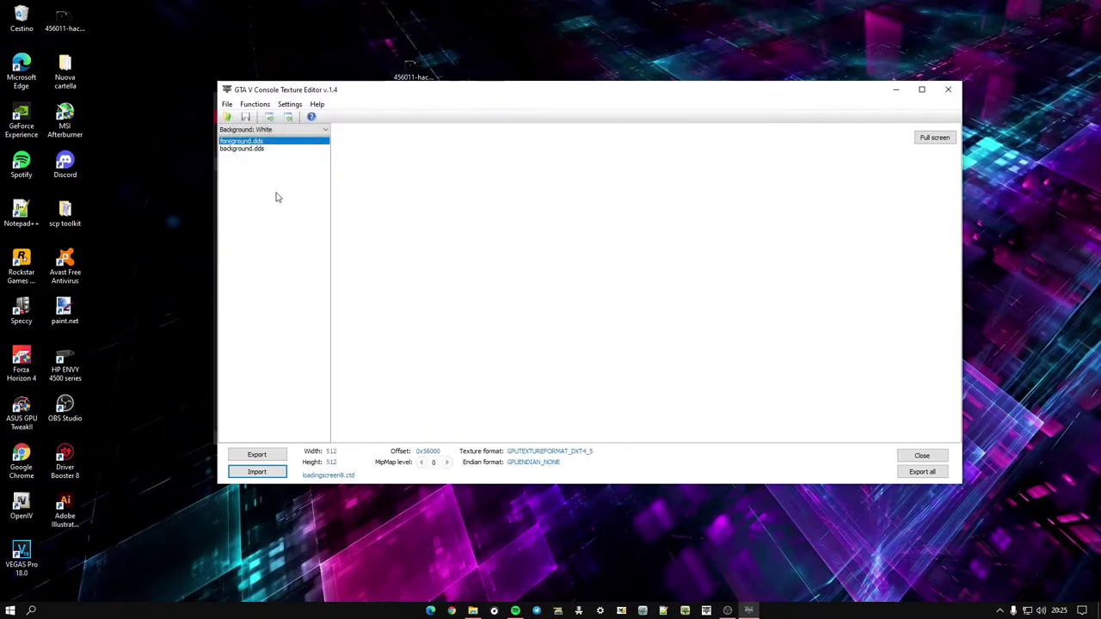
Replace the background.dds texture of loadingscreen8.ctd by importing the Anonymous DDS image from the Desktop
click(277, 148)
click(273, 474)
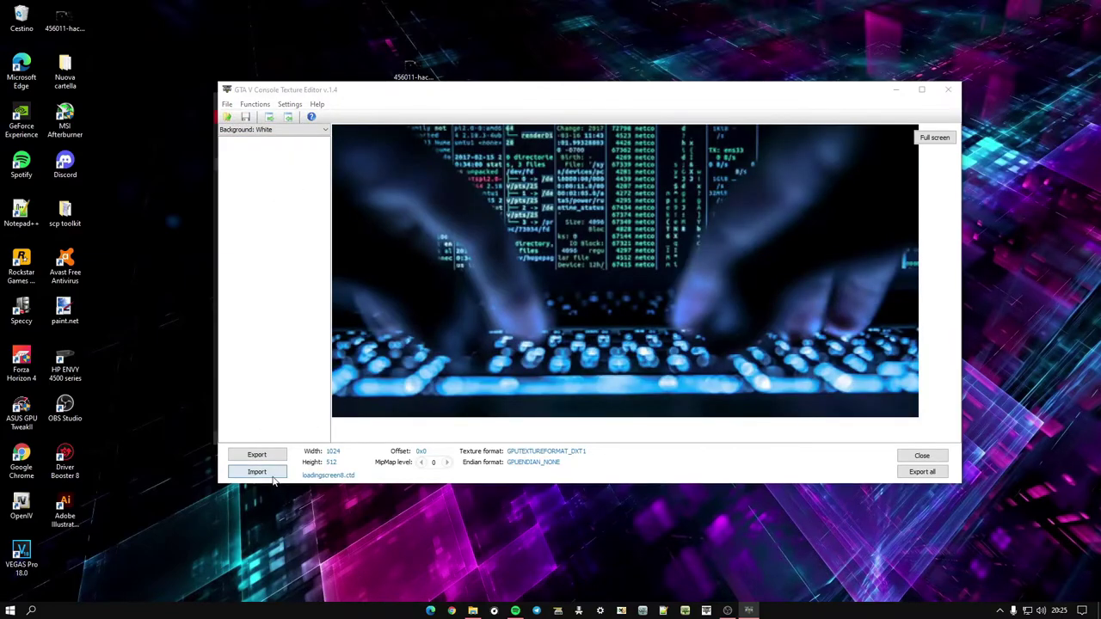
click(363, 139)
click(636, 220)
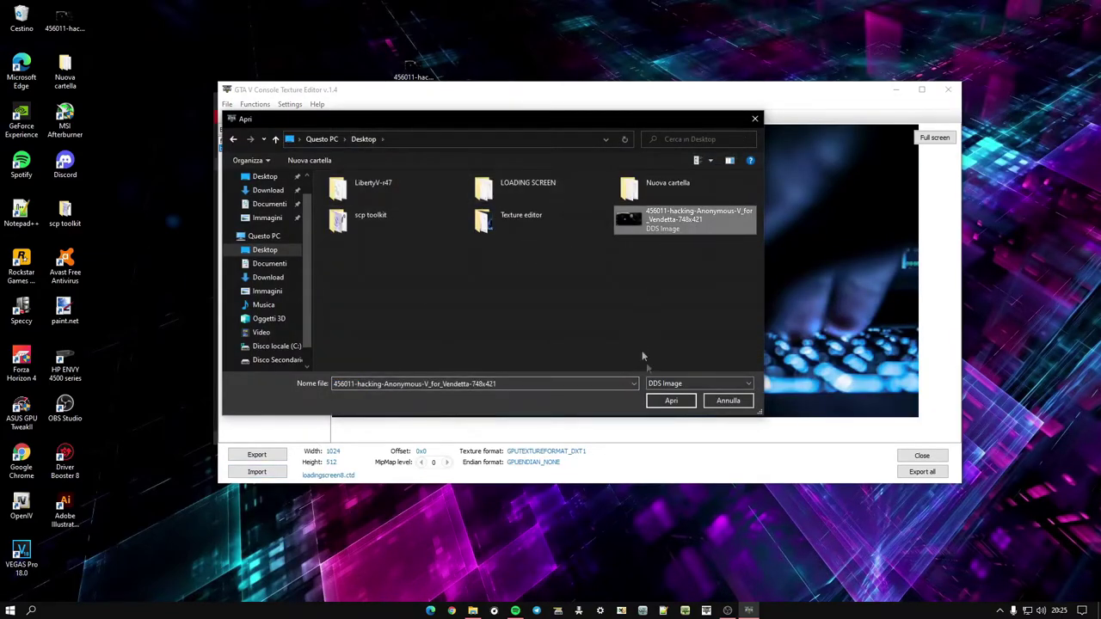
click(667, 401)
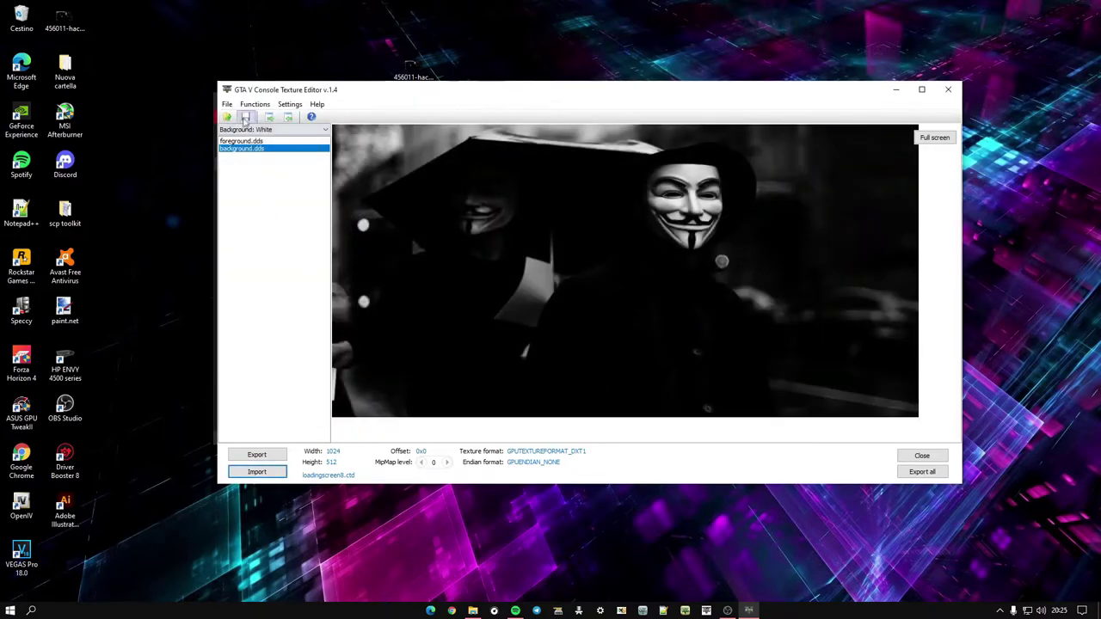
Save and close loadingscreen8.ctd, and open loadingscreen9.ctd from the LOADING SCREEN folder
click(227, 104)
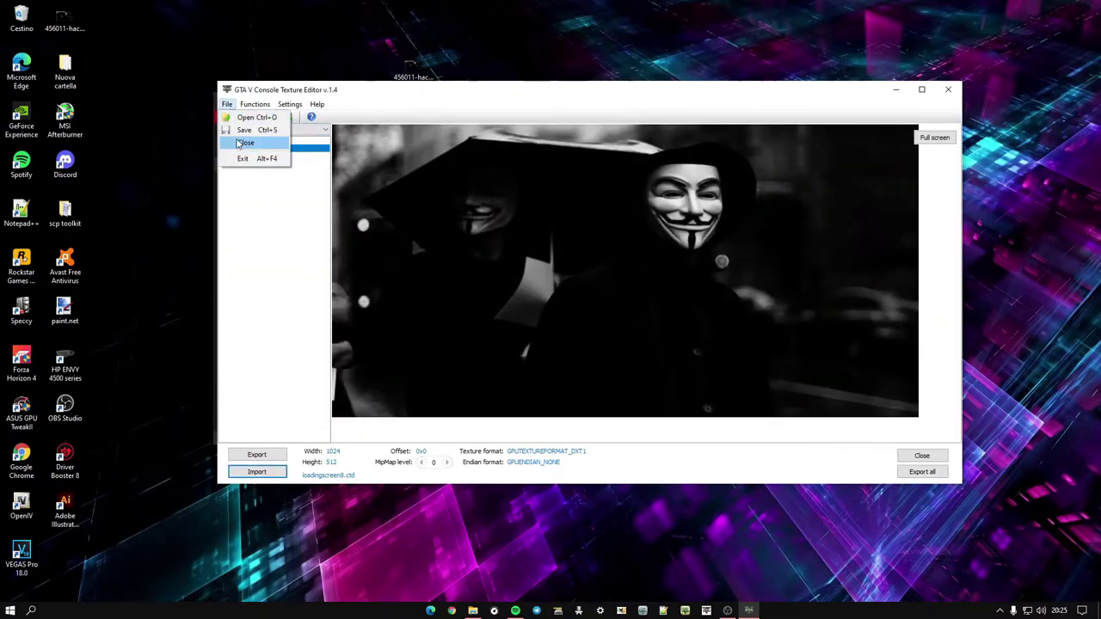
click(241, 141)
click(227, 117)
click(578, 194)
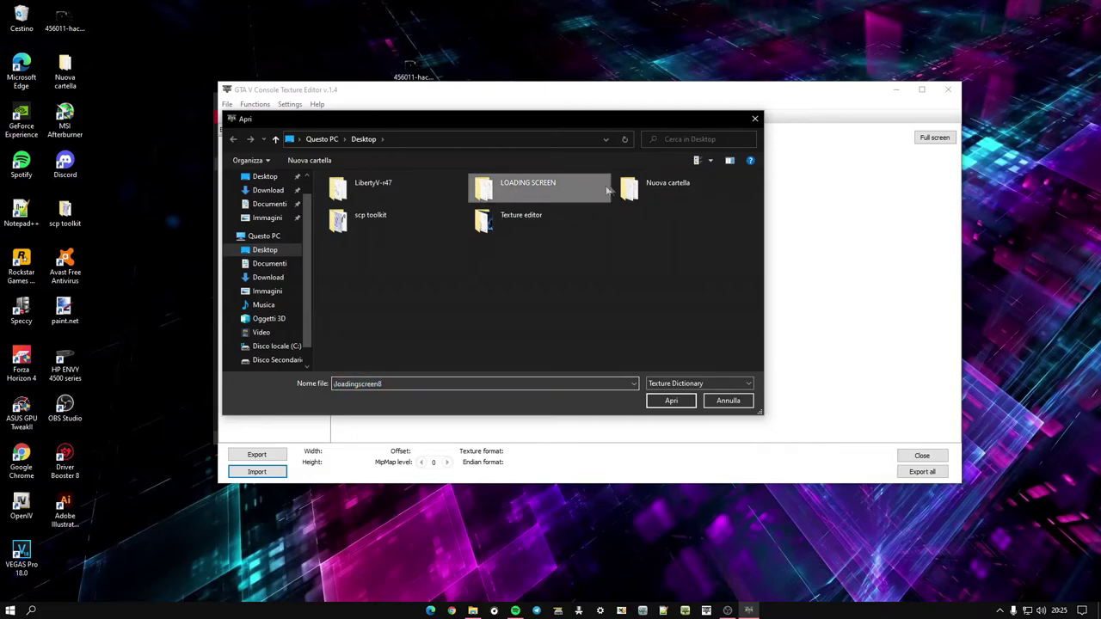
double_click(567, 182)
click(393, 316)
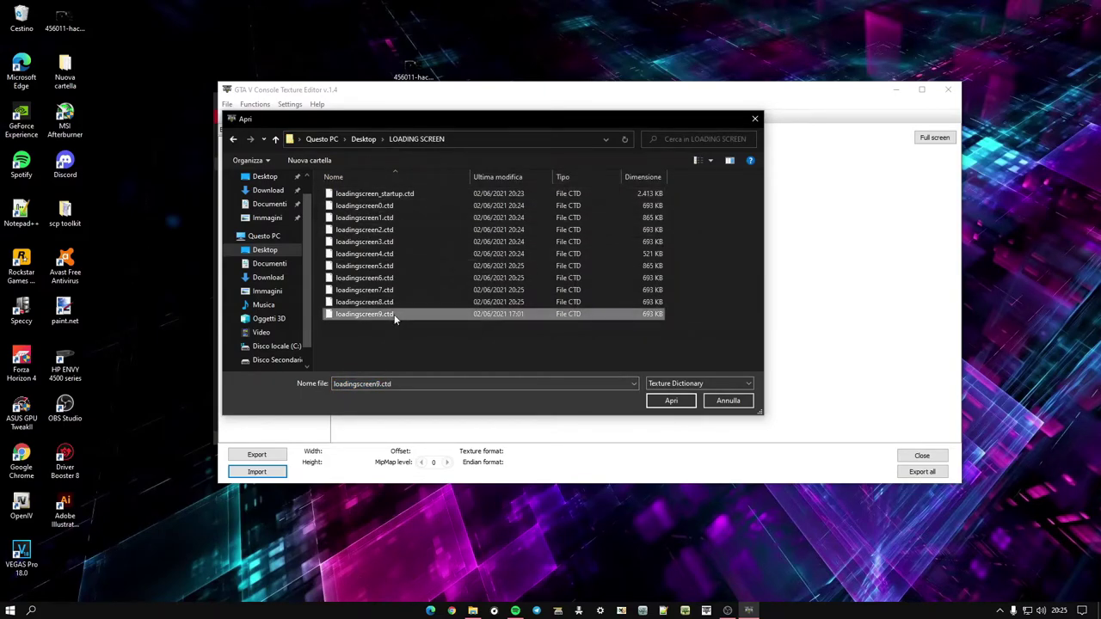
click(669, 400)
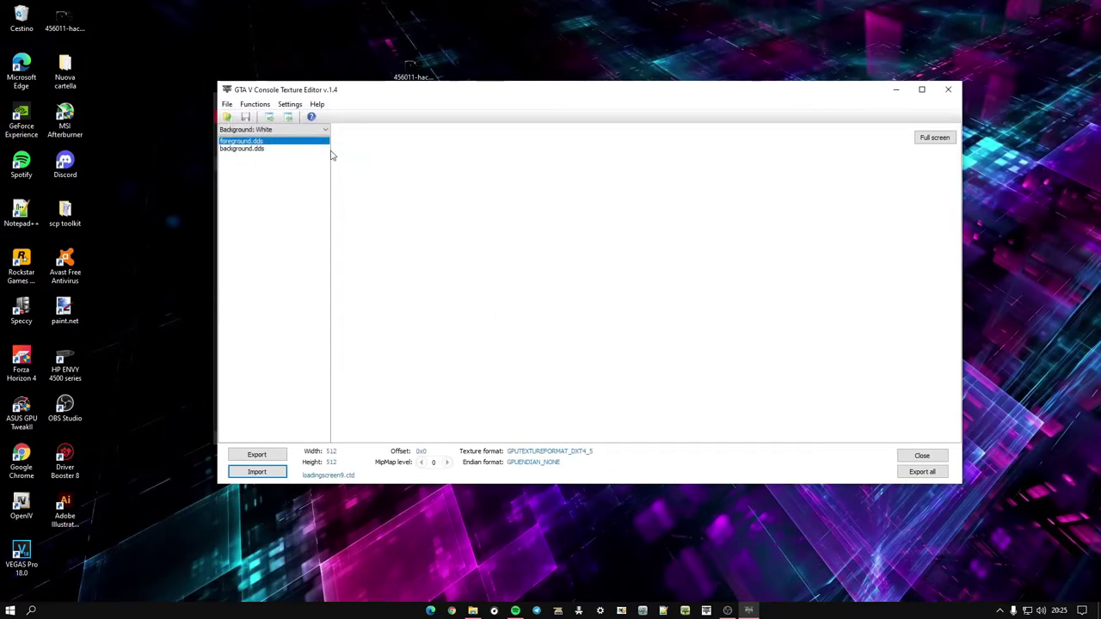
Replace the background.dds texture of loadingscreen9.ctd by importing the Anonymous DDS image from the Desktop
click(318, 148)
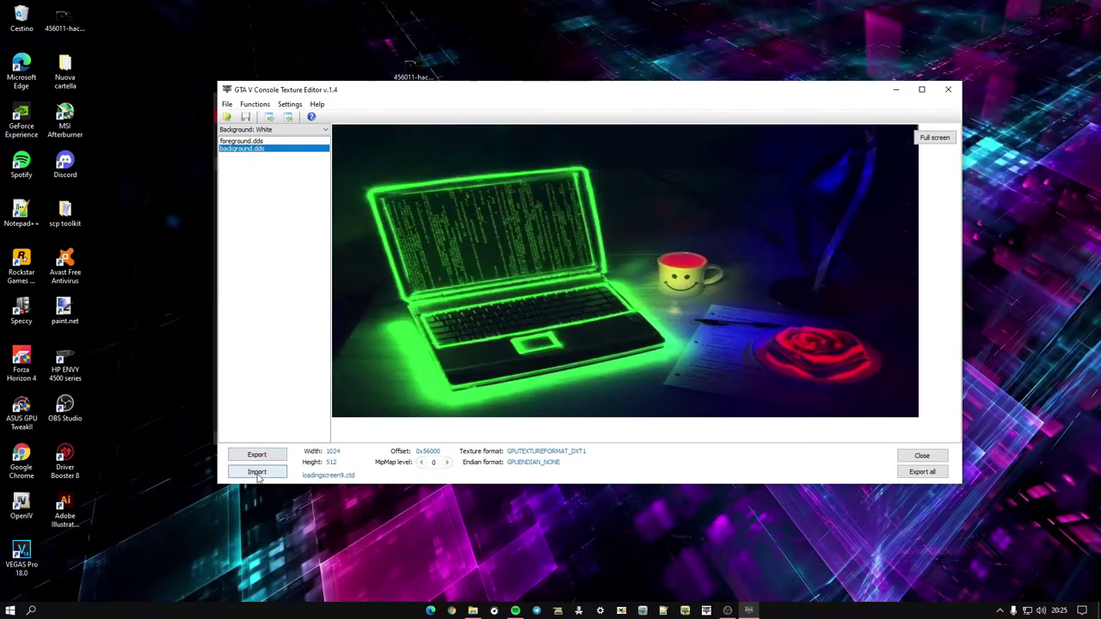
click(257, 472)
click(368, 139)
click(627, 220)
click(670, 400)
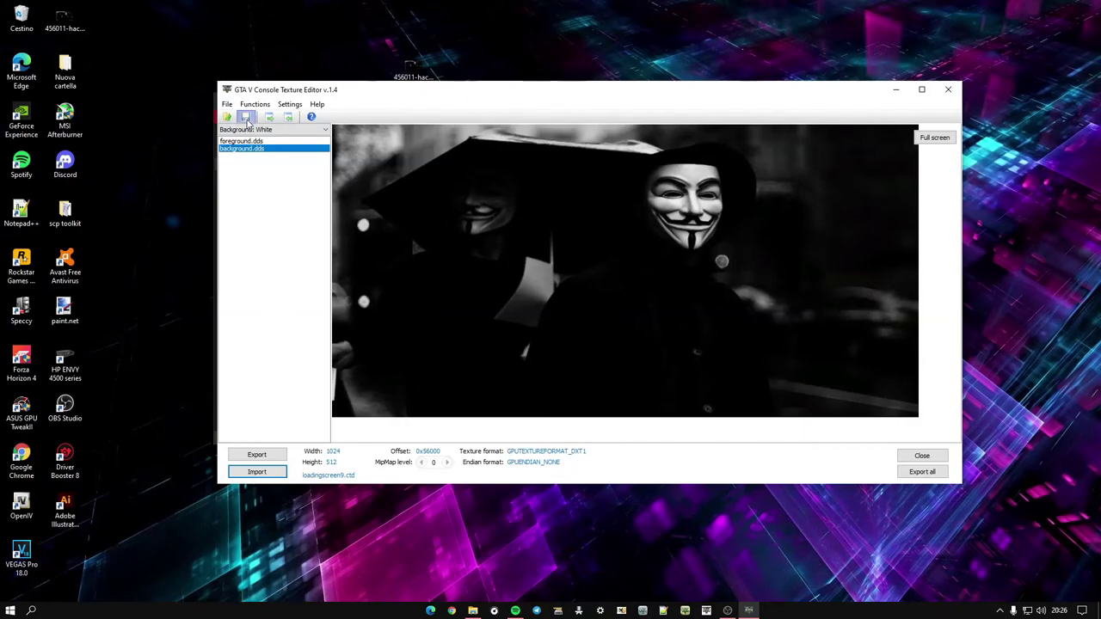
Save and close loadingscreen9.ctd, and exit the texture editor along with its Texture editor folder window
click(227, 104)
click(246, 140)
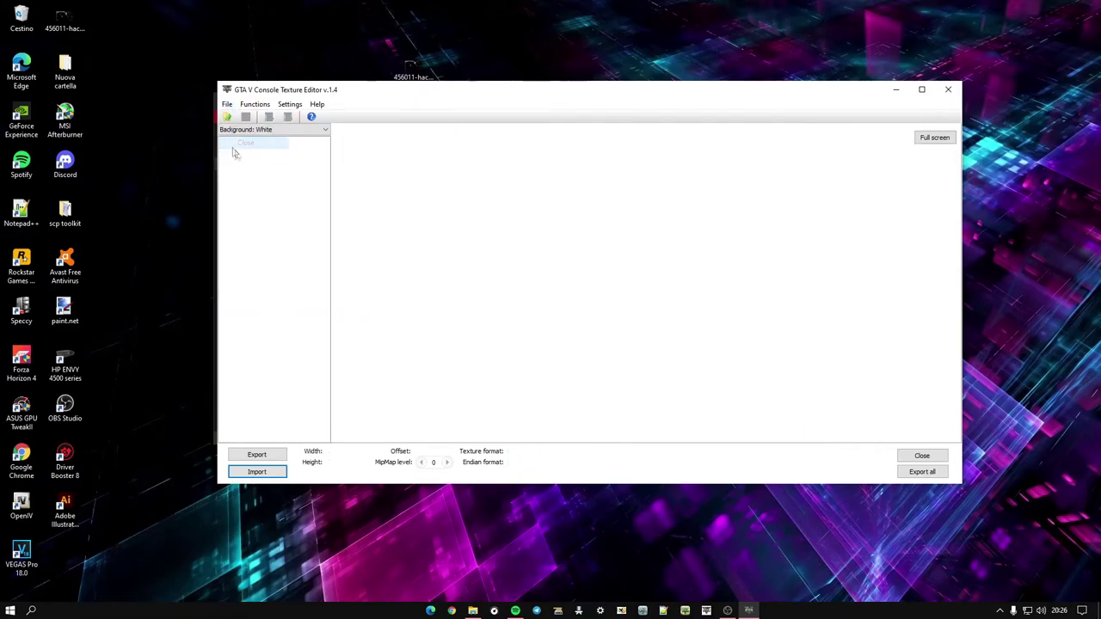
click(945, 89)
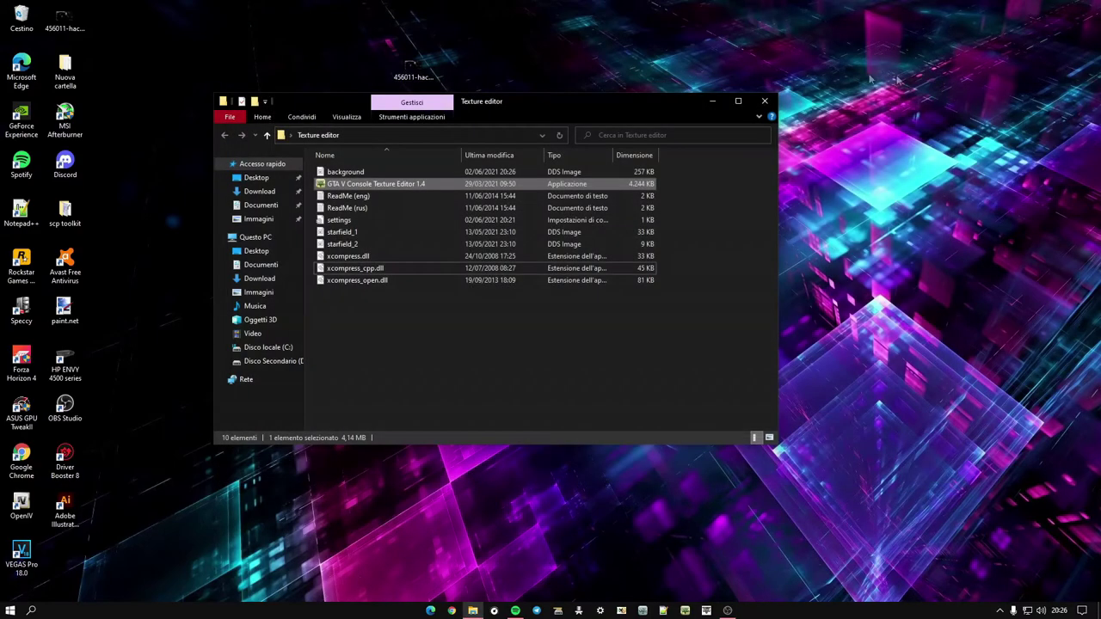
click(488, 311)
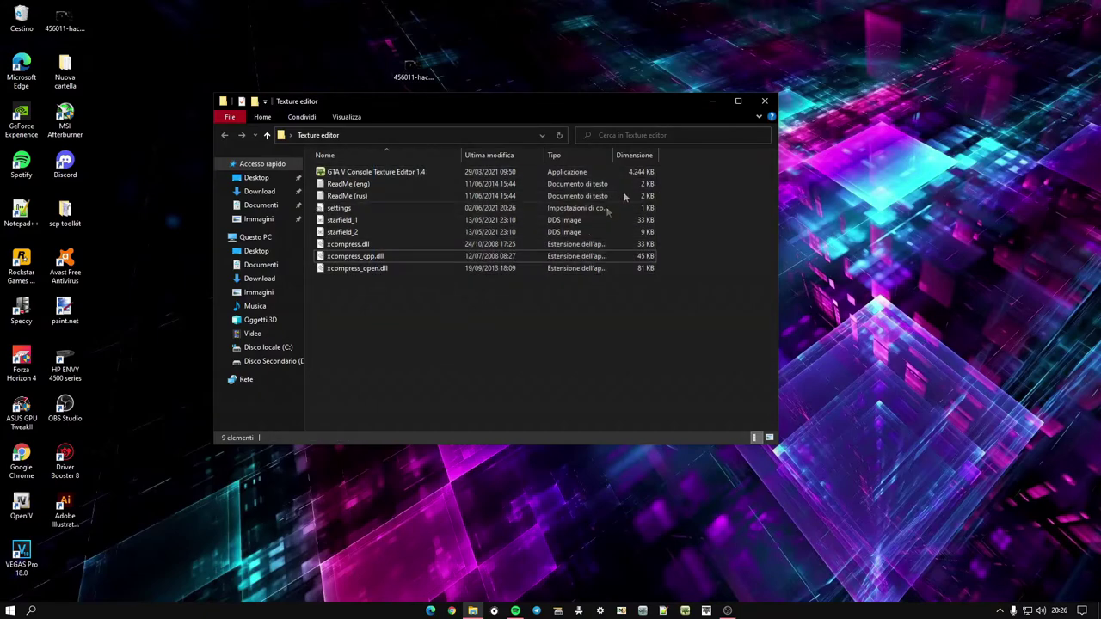
click(764, 103)
Look over the edited loading screen CTD files in the LOADING SCREEN folder on the desktop and close the folder
drag(385, 122, 560, 315)
double_click(501, 217)
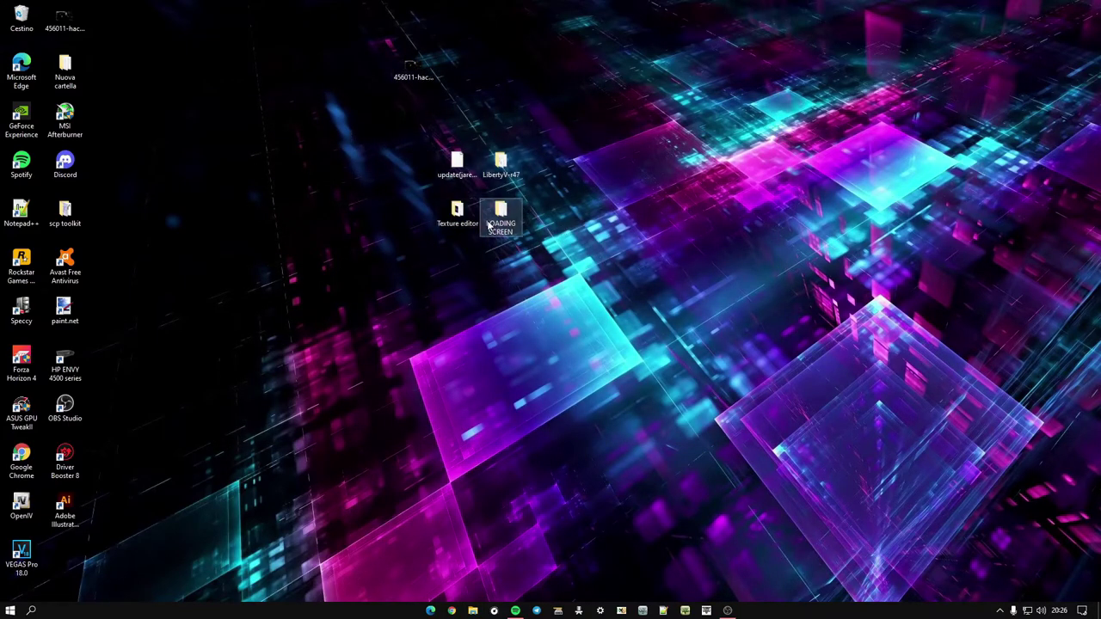
drag(446, 350, 434, 169)
click(414, 306)
drag(414, 306, 449, 301)
drag(449, 339, 421, 159)
click(473, 332)
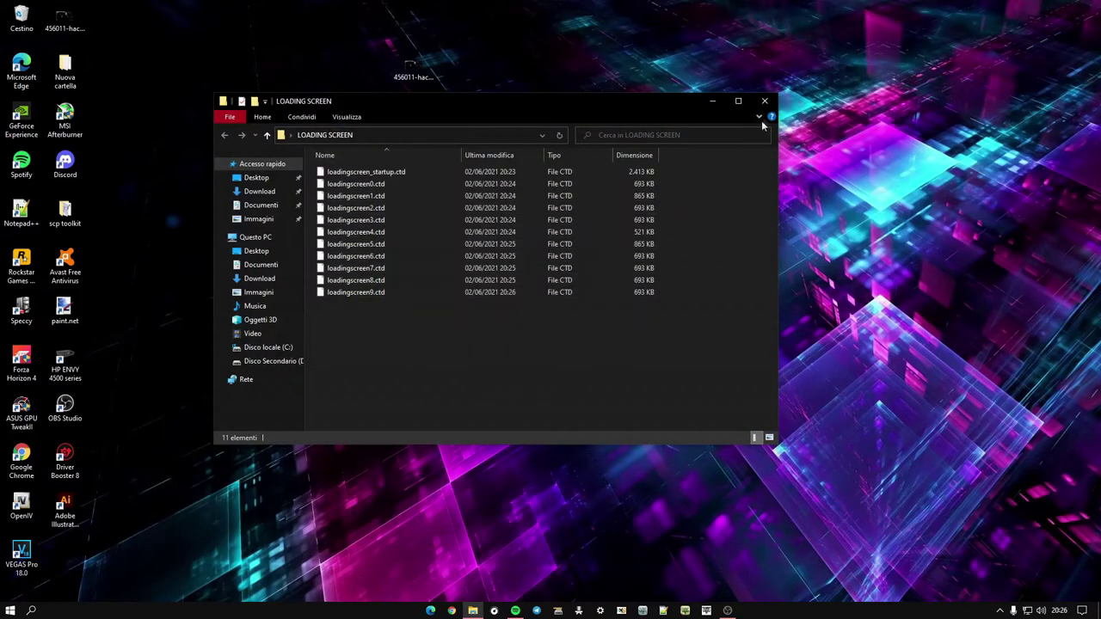
click(762, 102)
right_click(325, 212)
click(378, 263)
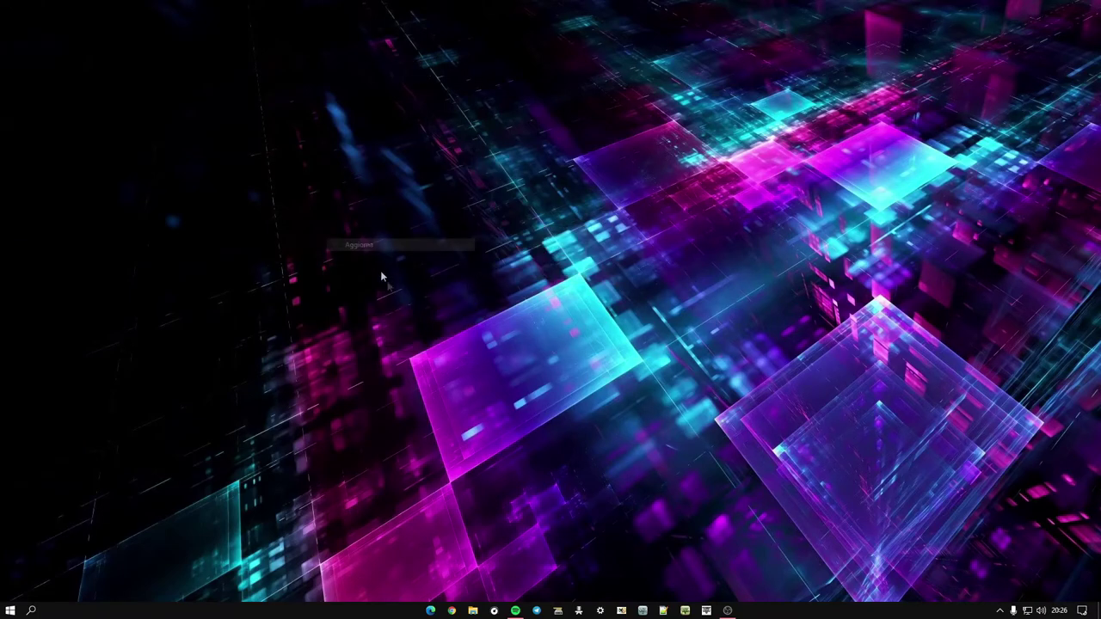
double_click(448, 275)
click(457, 211)
Launch LibertyV from the LibertyV-r47 folder on the desktop and choose the console platform at startup
click(500, 162)
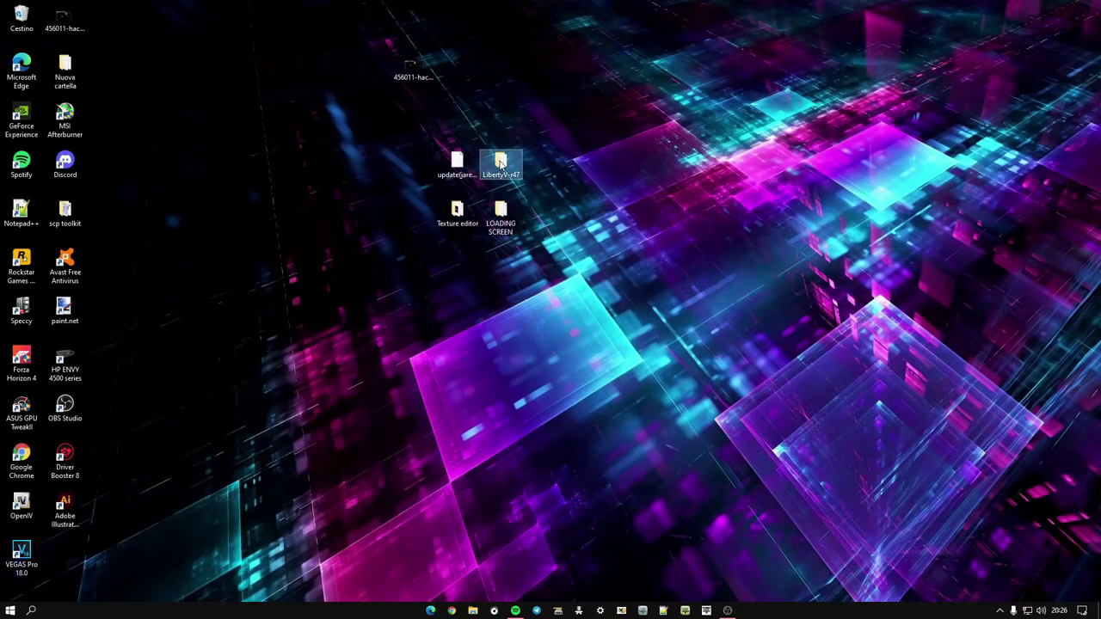
double_click(500, 162)
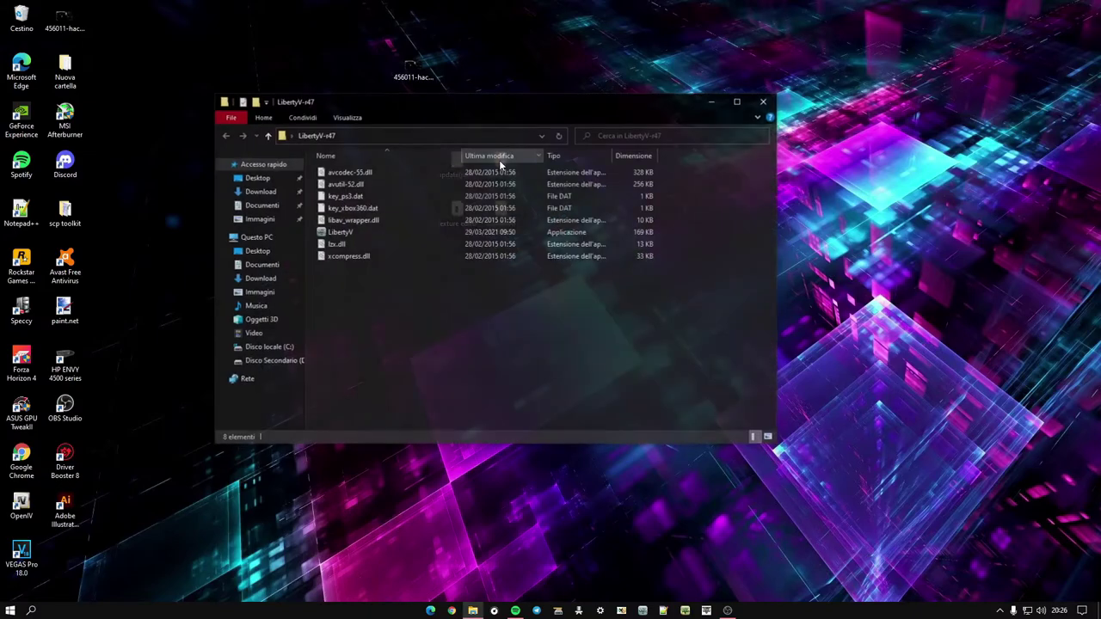
click(389, 232)
double_click(389, 231)
click(520, 317)
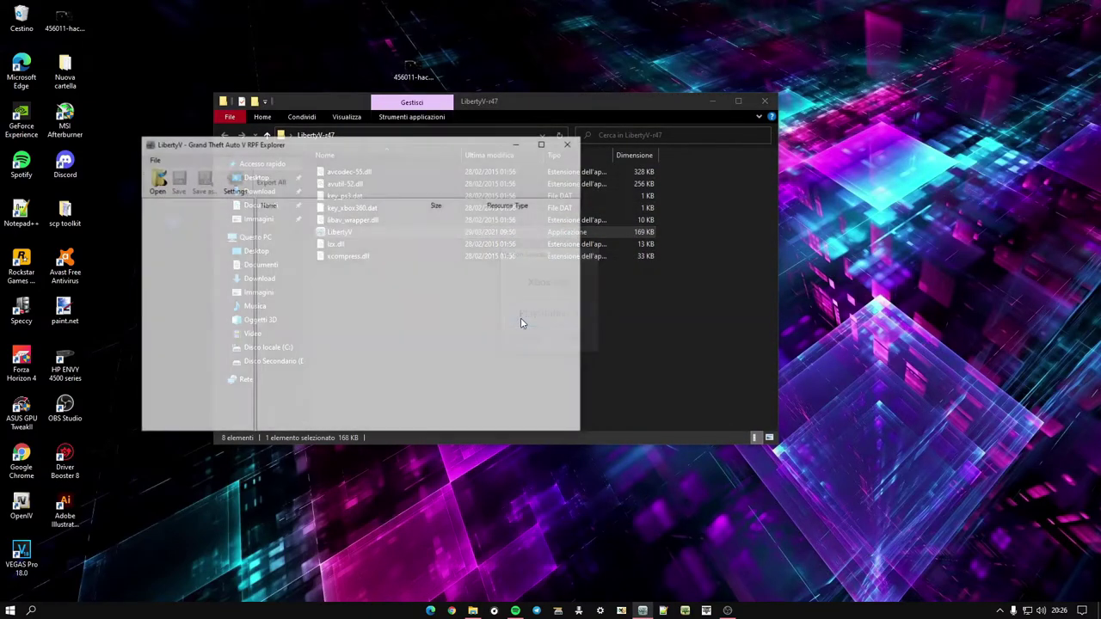
Load the update(jarev8).rpf archive from the Desktop into LibertyV
drag(347, 146, 445, 198)
click(293, 222)
click(331, 332)
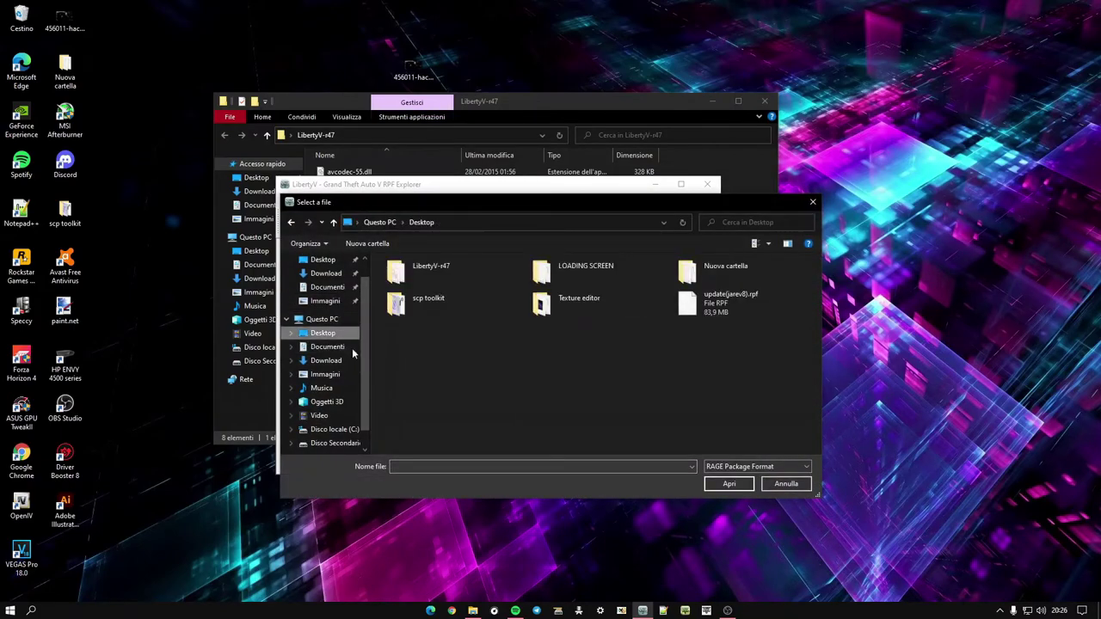
click(718, 314)
click(728, 483)
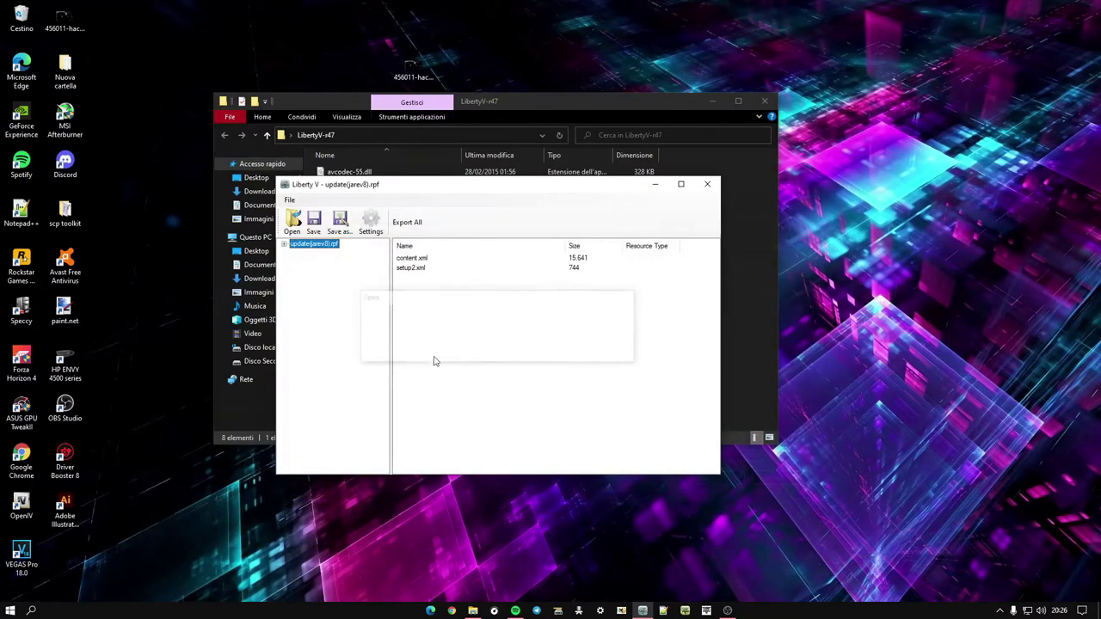
Open scaleform_frontend.rpf from the archive's ps3/patch/data/cdimages folder and place its window beside the main archive window
click(293, 271)
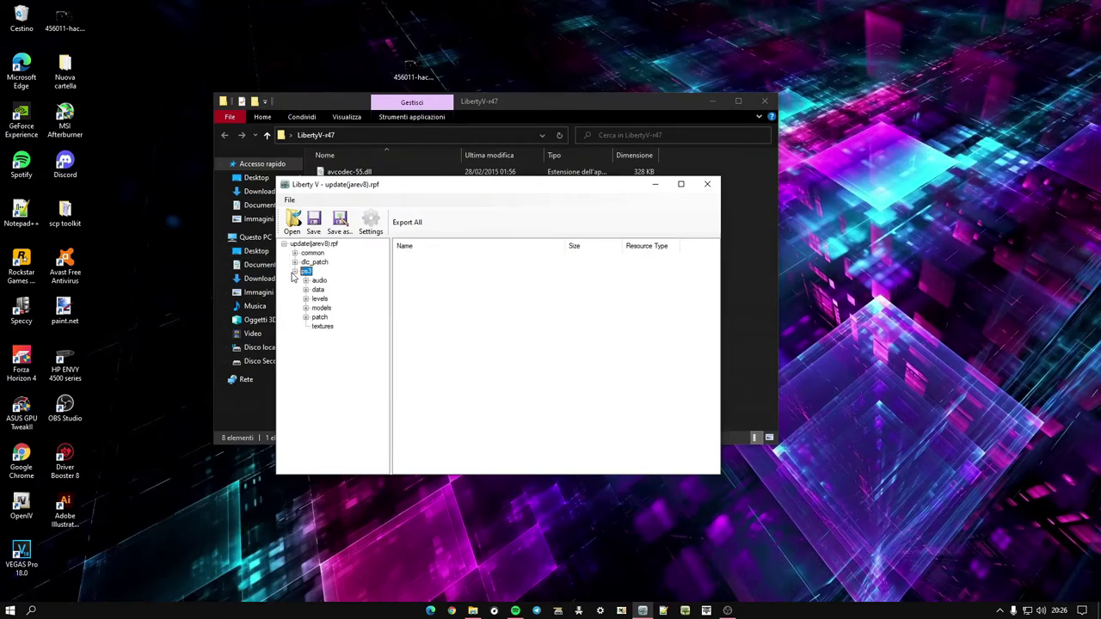
click(305, 317)
click(317, 336)
click(346, 345)
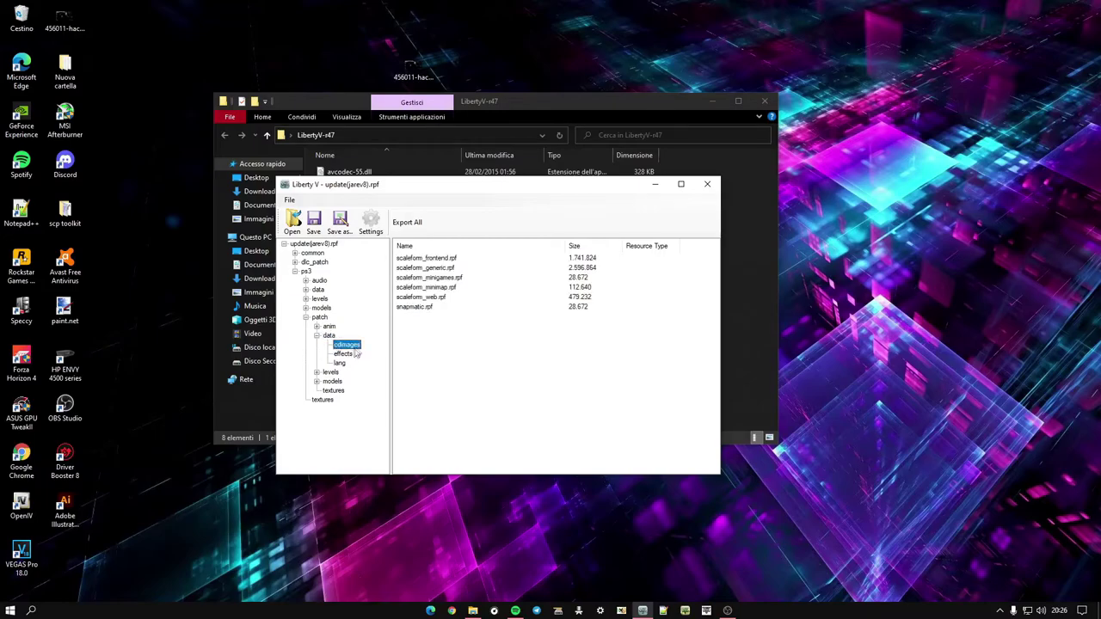
double_click(426, 258)
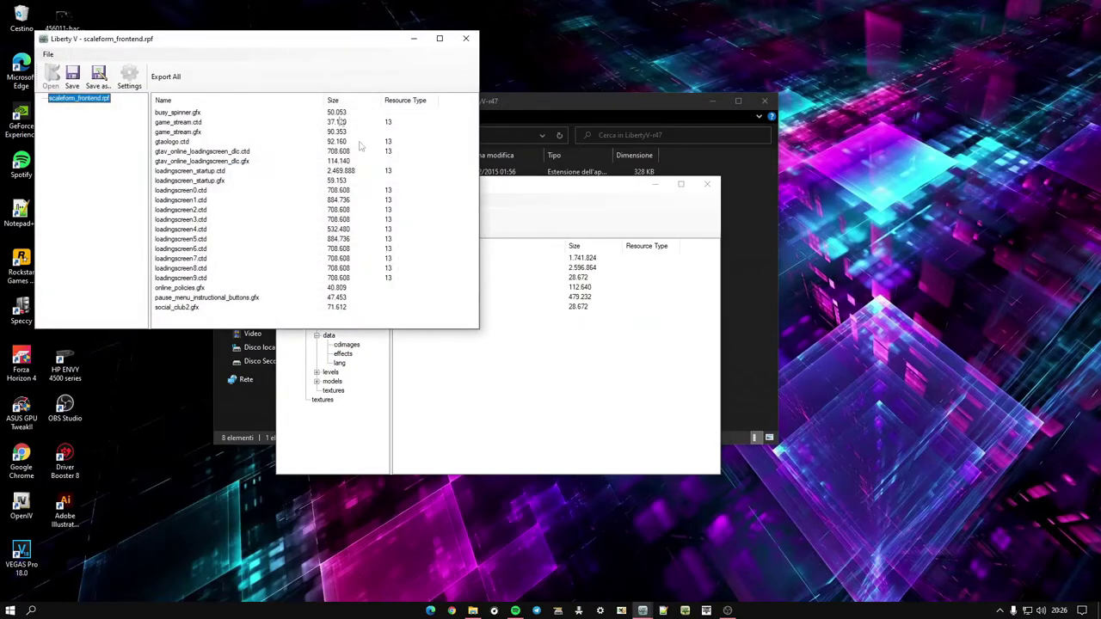
drag(271, 49, 744, 130)
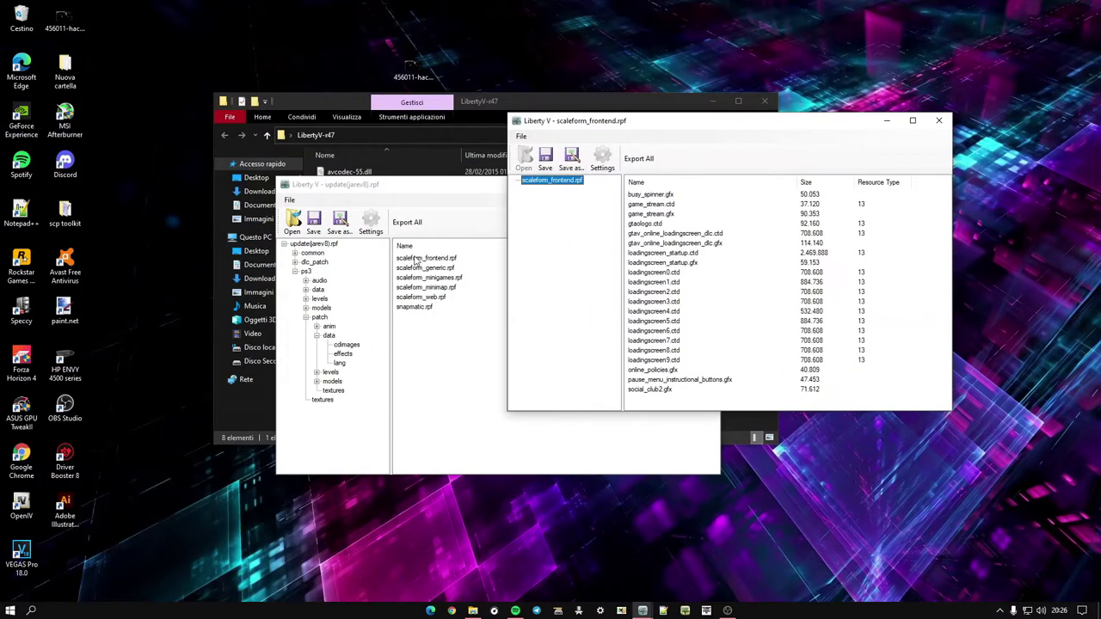
Import loadingscreen_startup.ctd and loadingscreen0.ctd through loadingscreen9.ctd from the Desktop's LOADING SCREEN folder into scaleform_frontend.rpf, replacing the existing files
drag(655, 390, 632, 151)
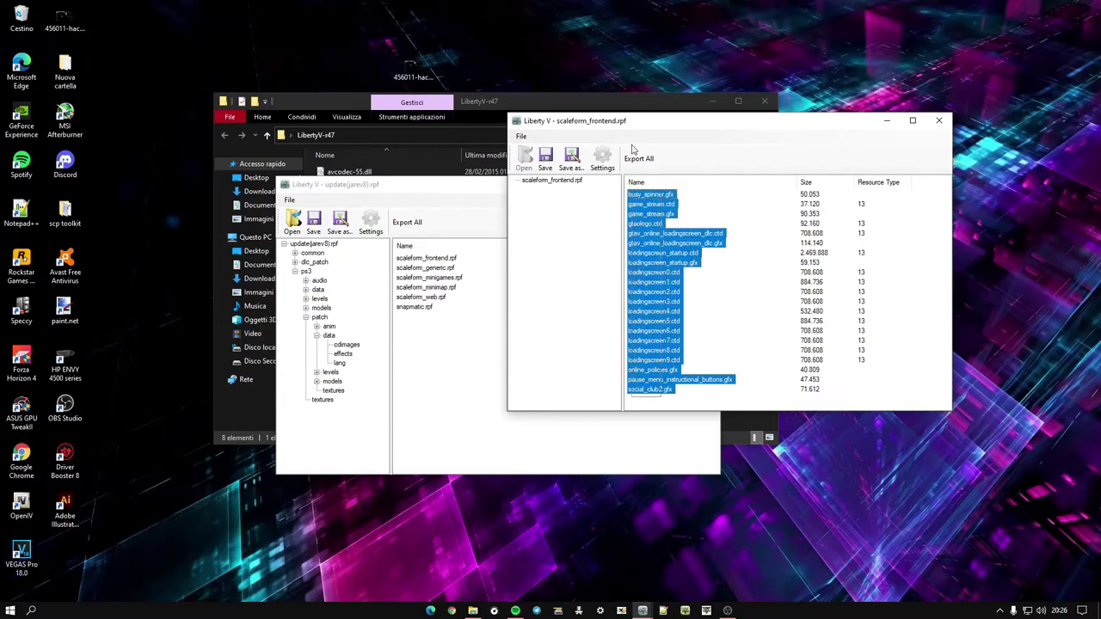
right_click(677, 404)
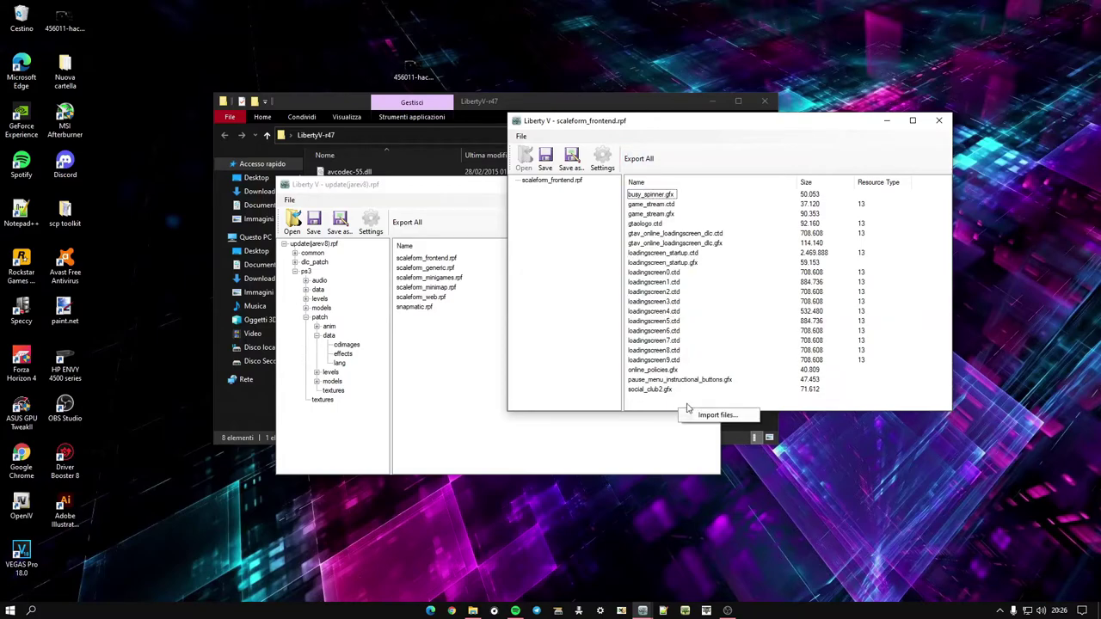
click(661, 400)
right_click(885, 264)
click(908, 272)
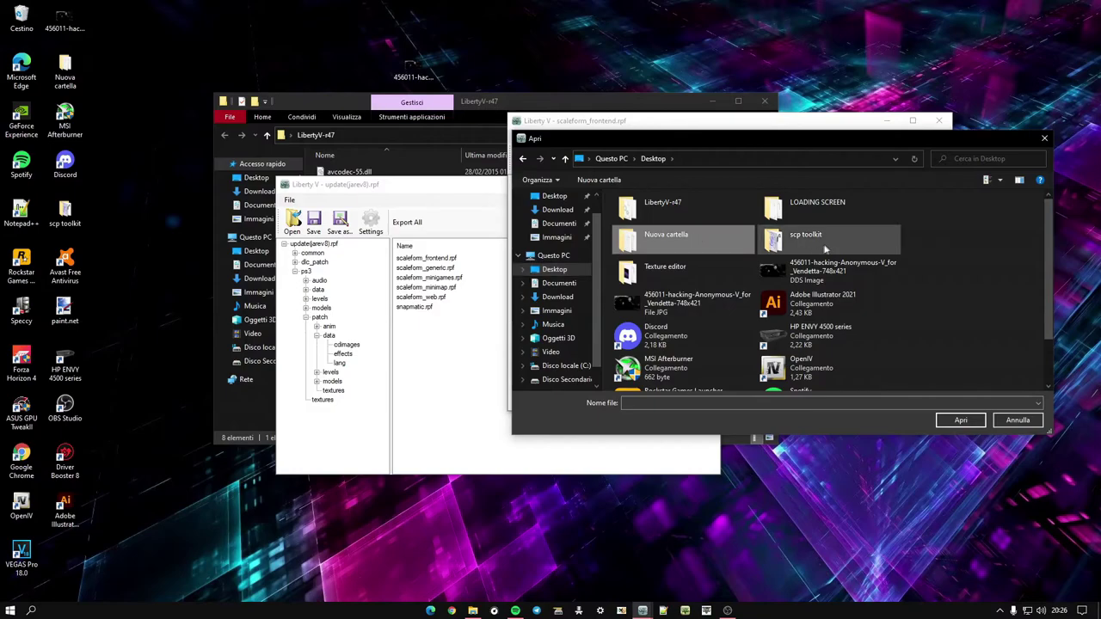
double_click(824, 205)
drag(698, 344, 684, 215)
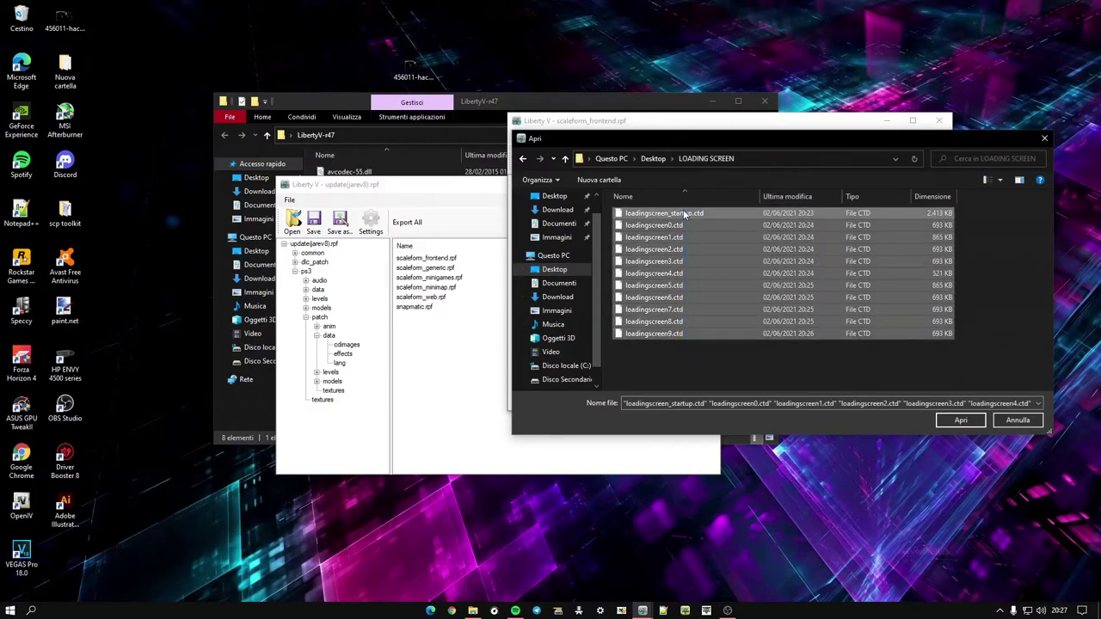
click(958, 421)
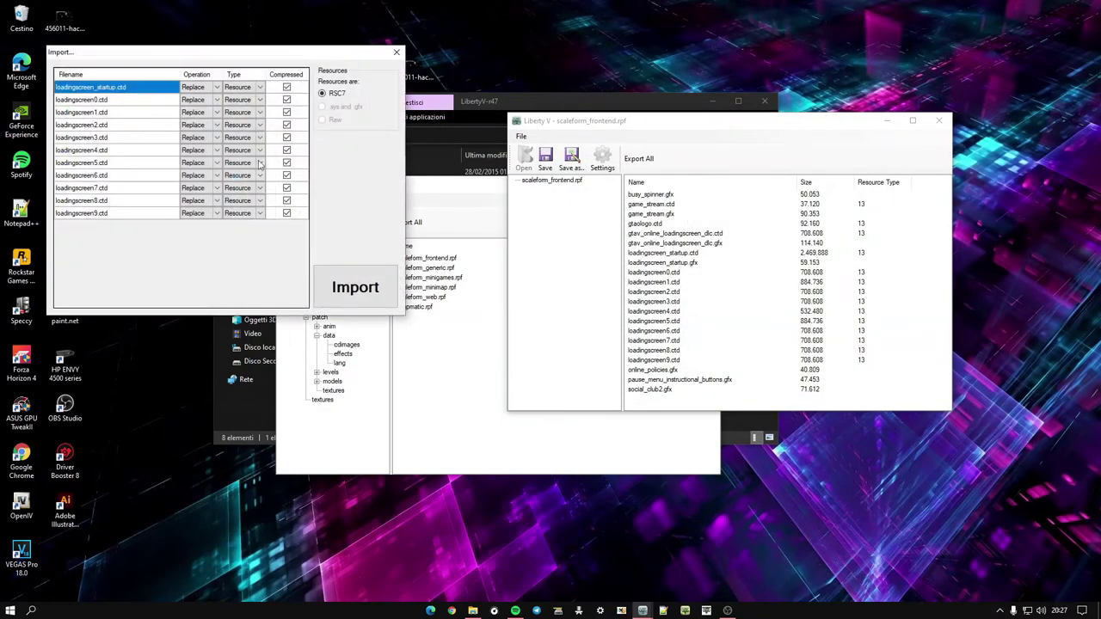
click(346, 282)
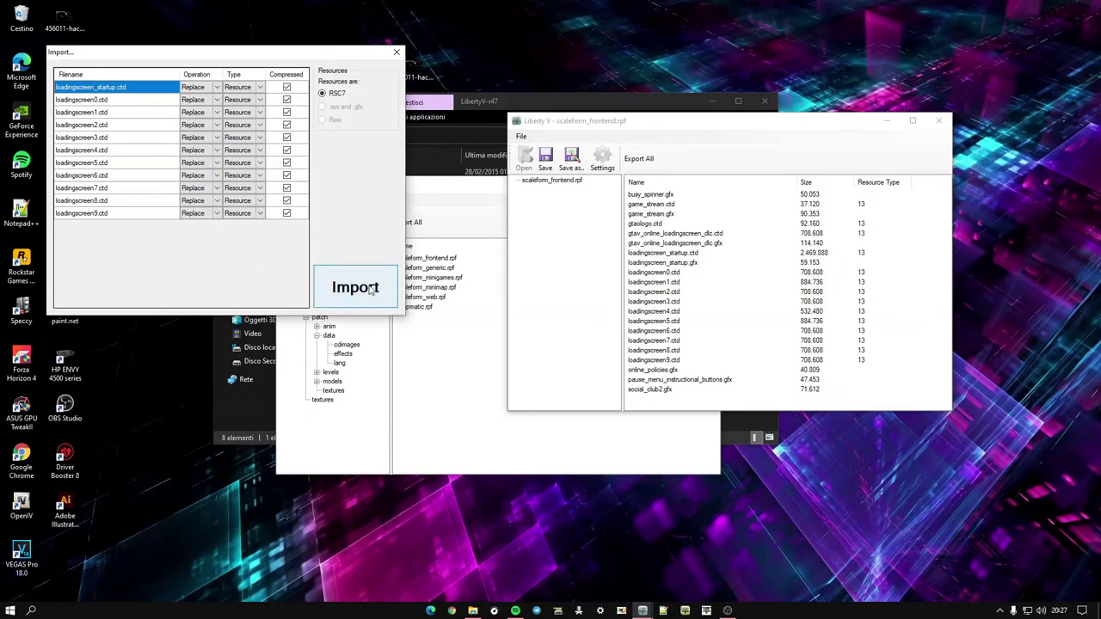
Save all changes to scaleform_frontend.rpf and close its window
click(544, 159)
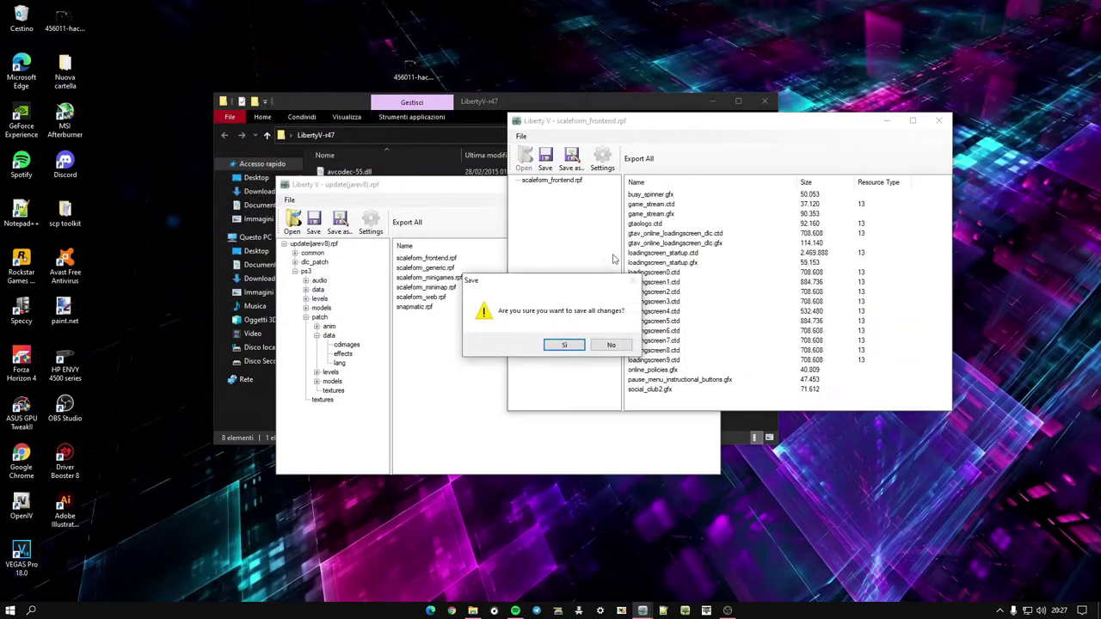
click(565, 344)
click(541, 156)
click(564, 345)
click(938, 121)
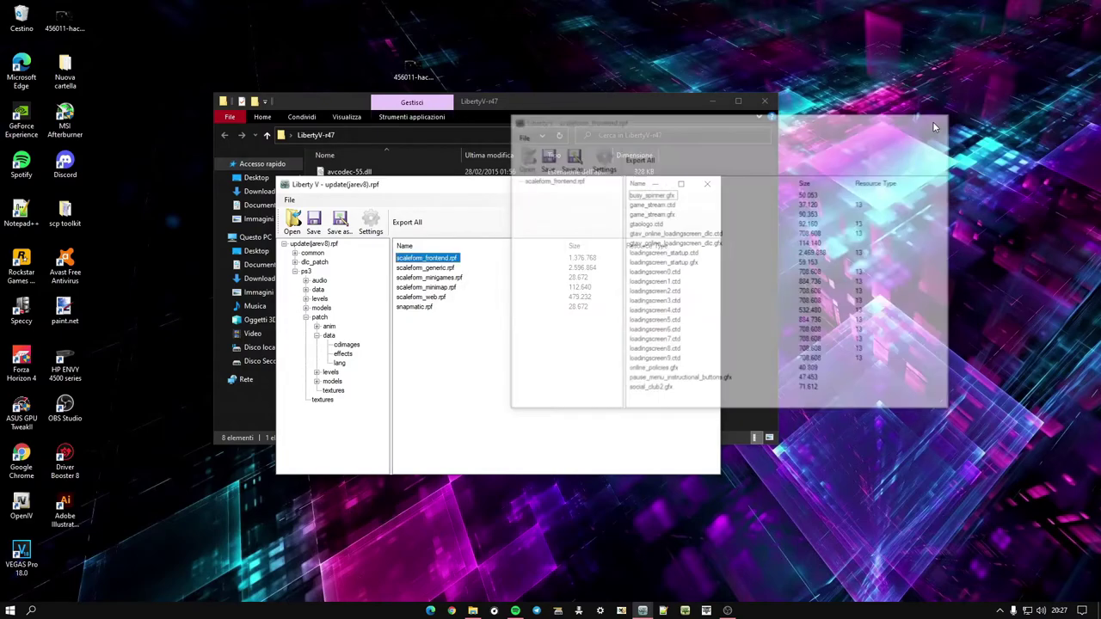
Reposition the main archive window and save all changes to update(jarev8).rpf
drag(469, 184, 554, 129)
click(399, 168)
click(557, 346)
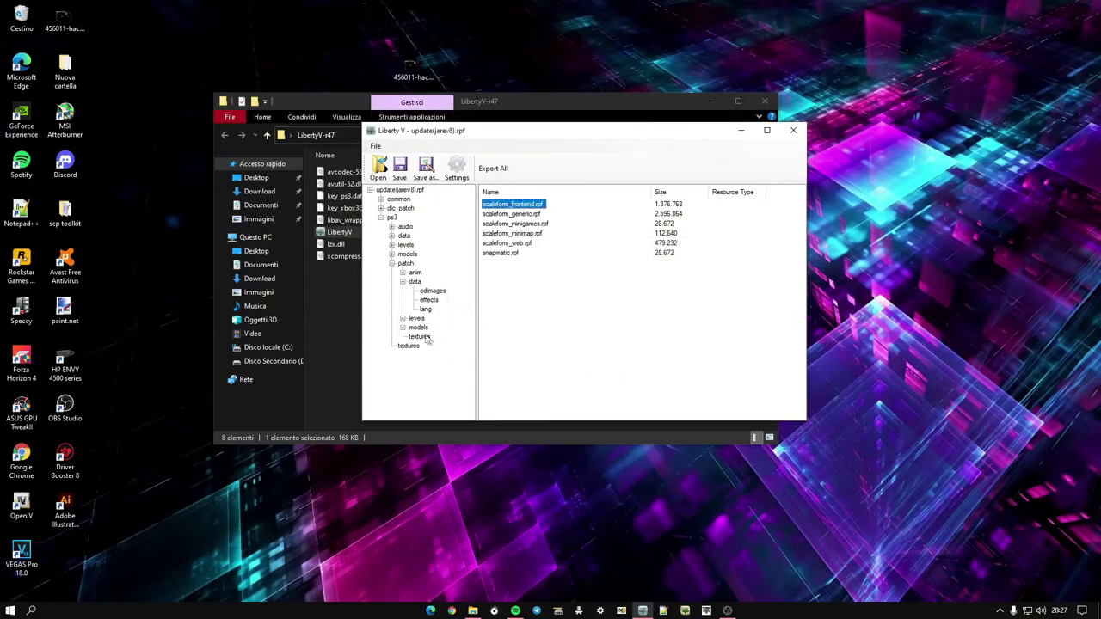
Collapse the archive's folder tree up to its root and save update(jarev8).rpf again
click(402, 282)
click(392, 263)
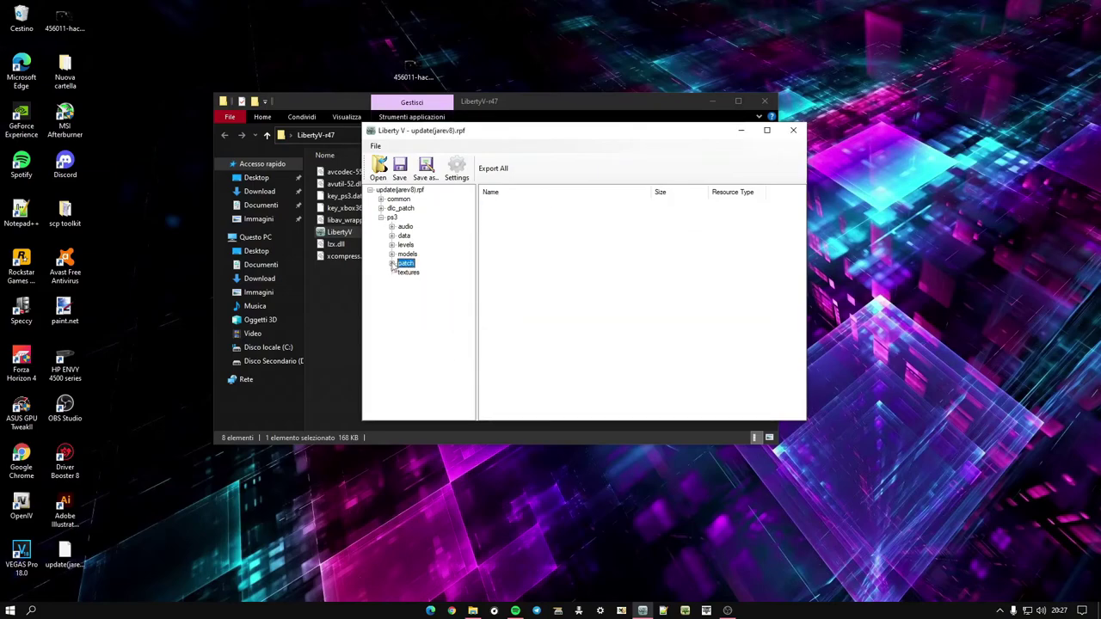
click(381, 217)
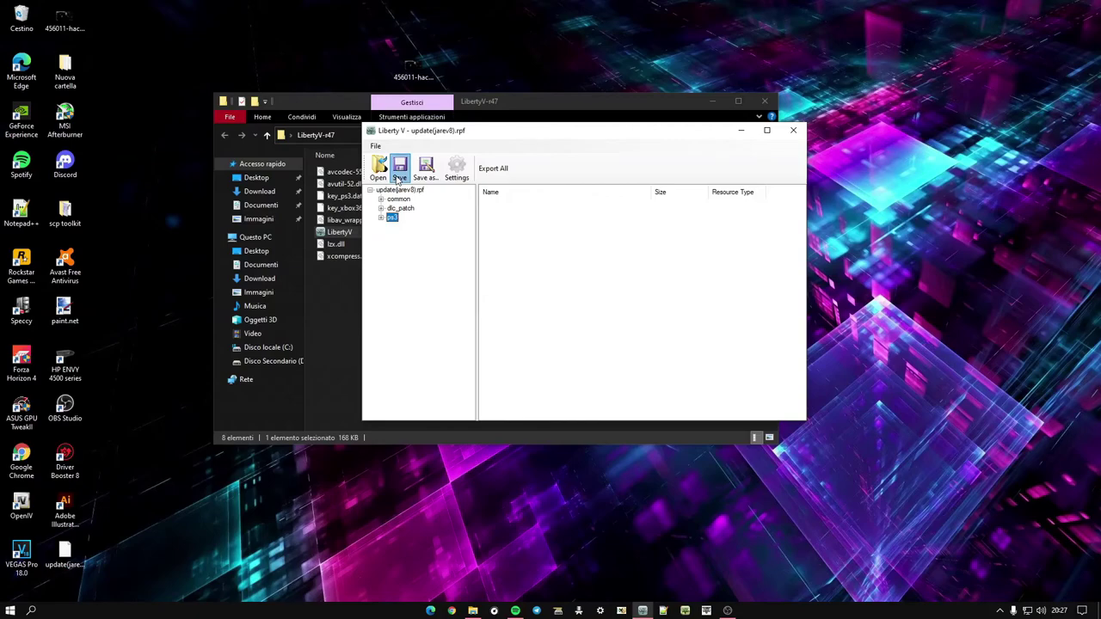
click(399, 167)
click(560, 345)
click(397, 219)
click(368, 193)
click(399, 168)
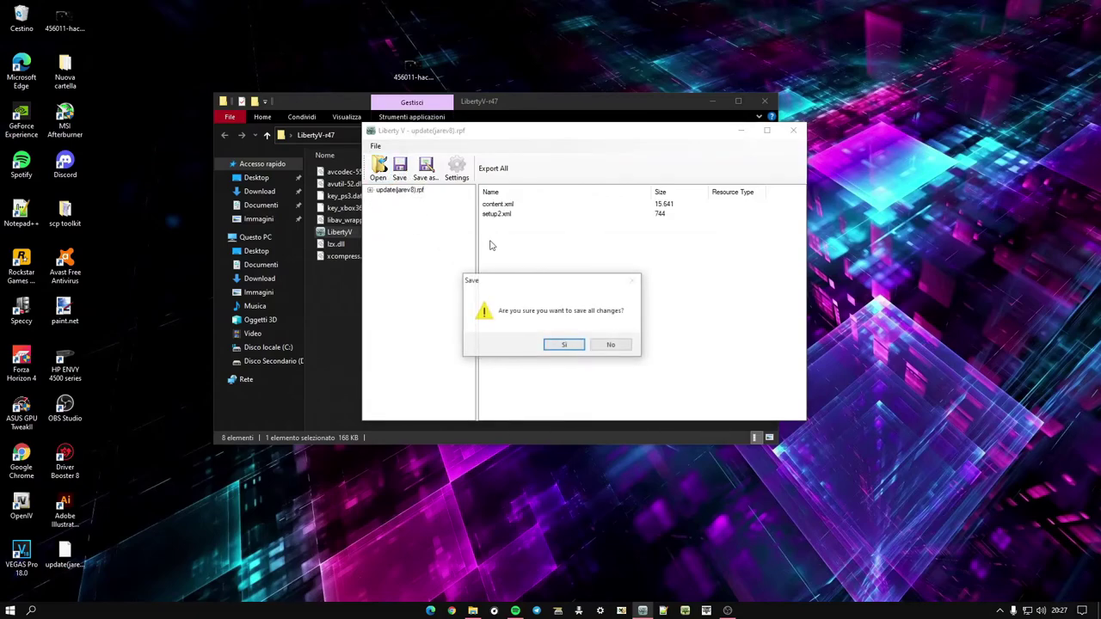
click(550, 346)
Close the update(jarev8).rpf archive, exit LibertyV and close the LibertyV-r47 folder
click(376, 146)
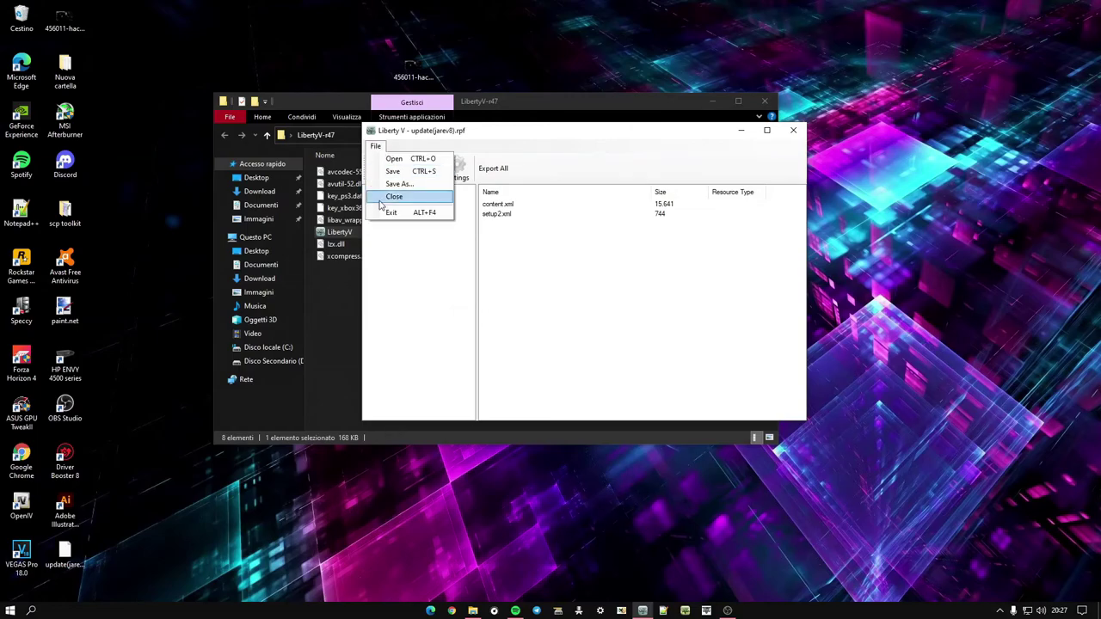
click(392, 197)
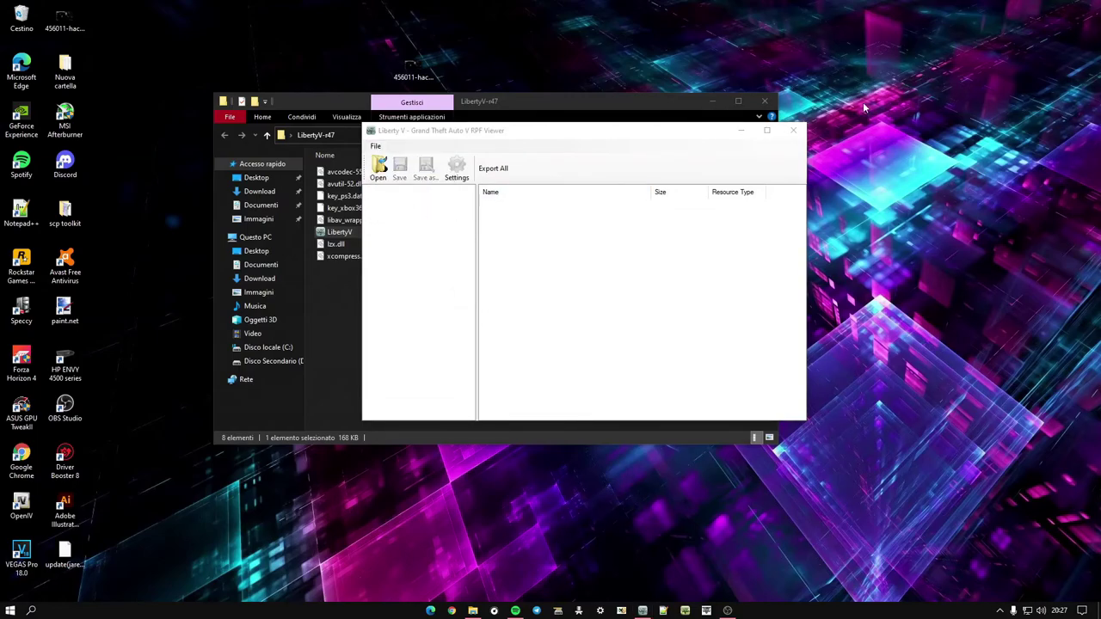
click(793, 130)
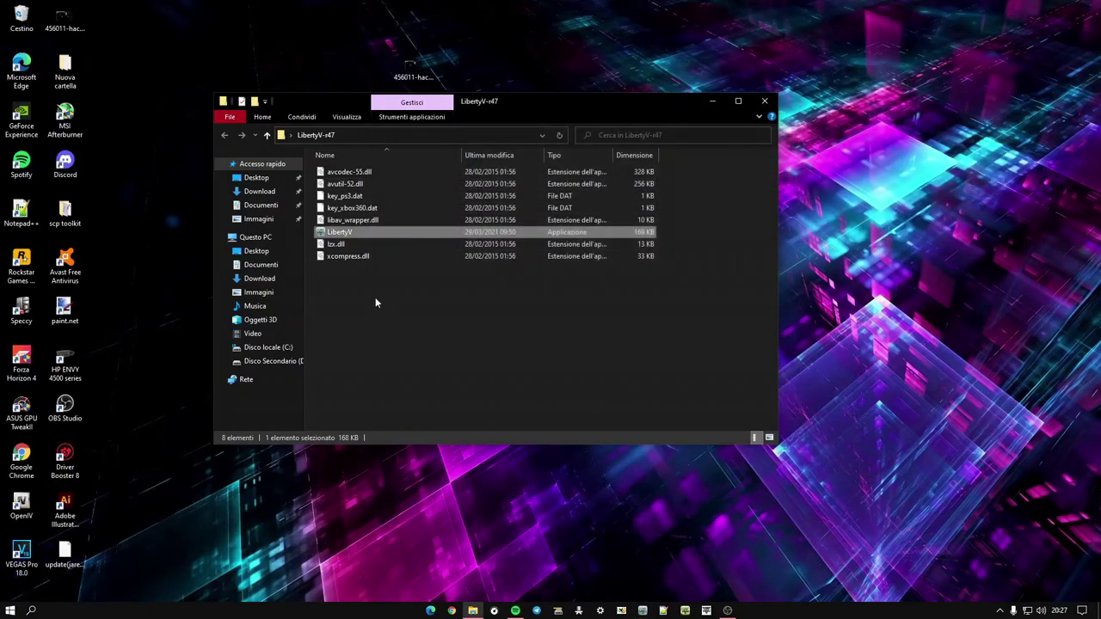
right_click(376, 298)
click(405, 346)
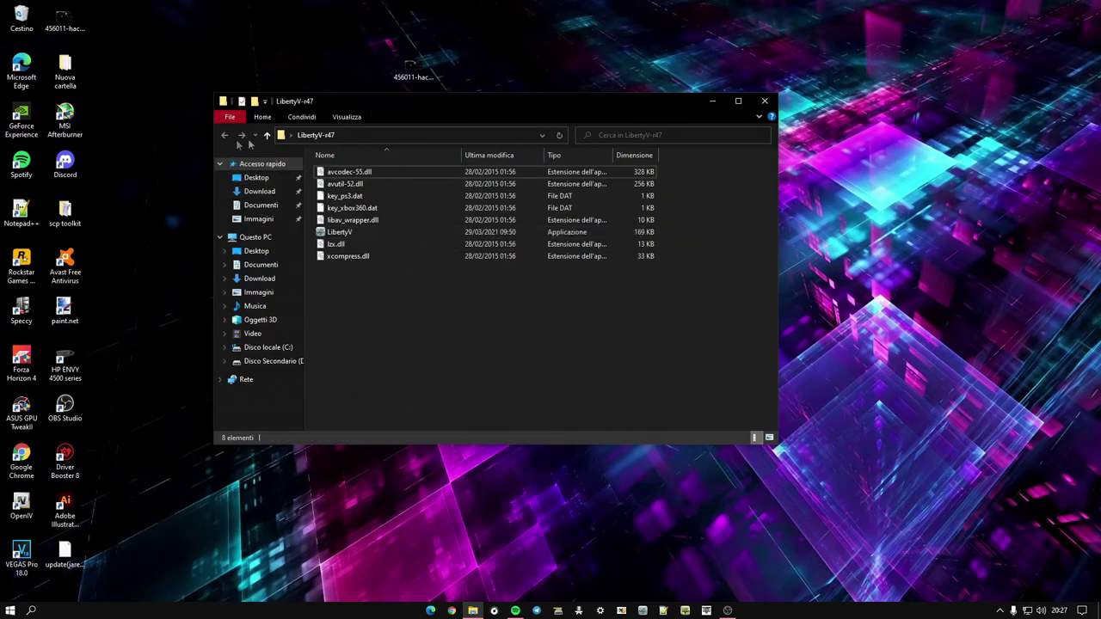
click(764, 100)
Place the update(jarev8).rpf file beside the LibertyV-r47 folder on the desktop and refresh the desktop
drag(533, 249, 378, 118)
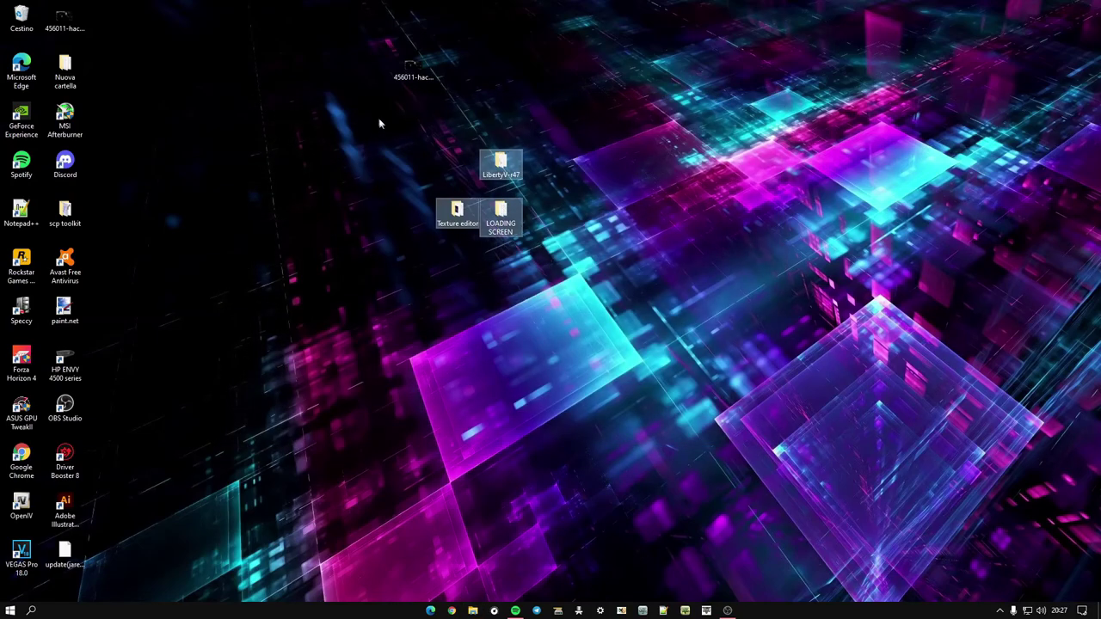
click(363, 273)
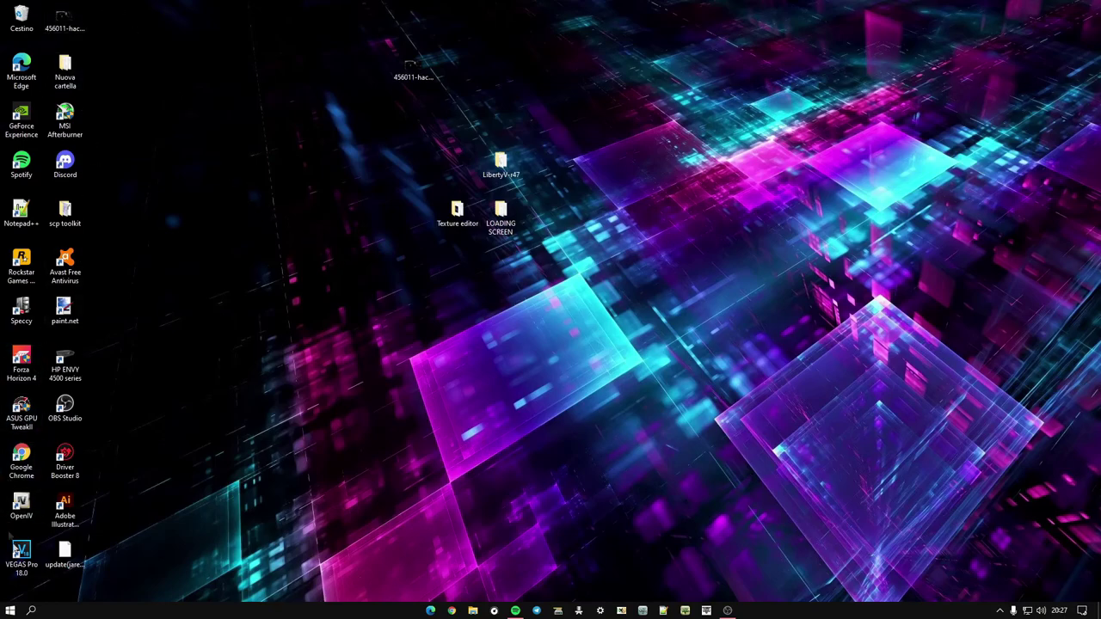
drag(65, 554, 272, 298)
drag(433, 177, 435, 178)
right_click(225, 218)
click(282, 248)
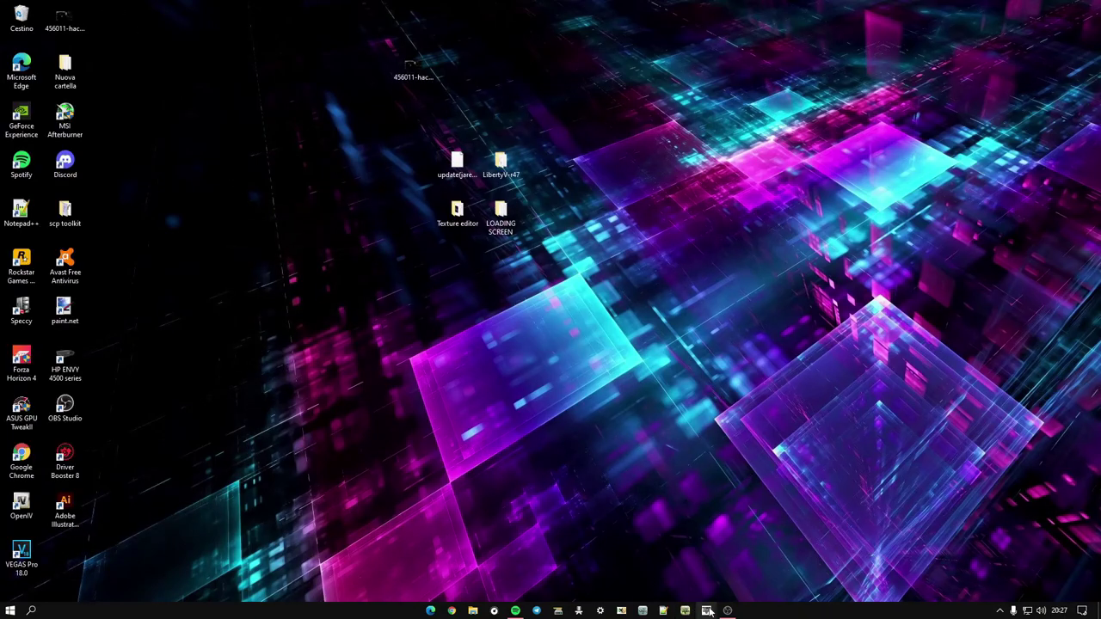